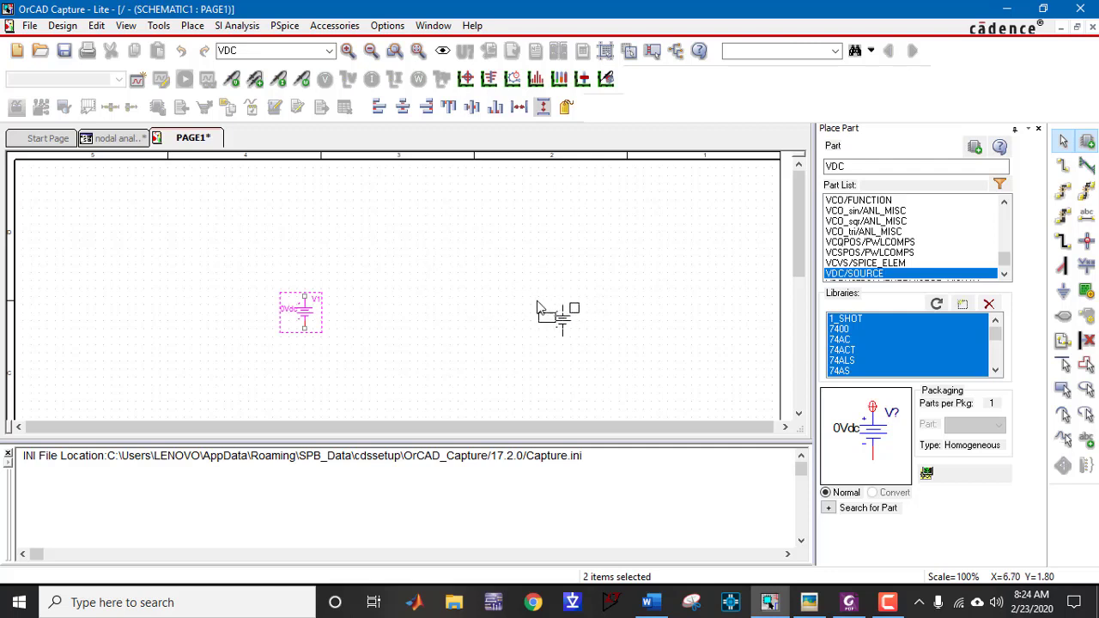
# Place a second VDC source level with the first, and a horizontal resistor from the ANALOG library above and between them
pyautogui.click(529, 305)
pyautogui.press('Escape')
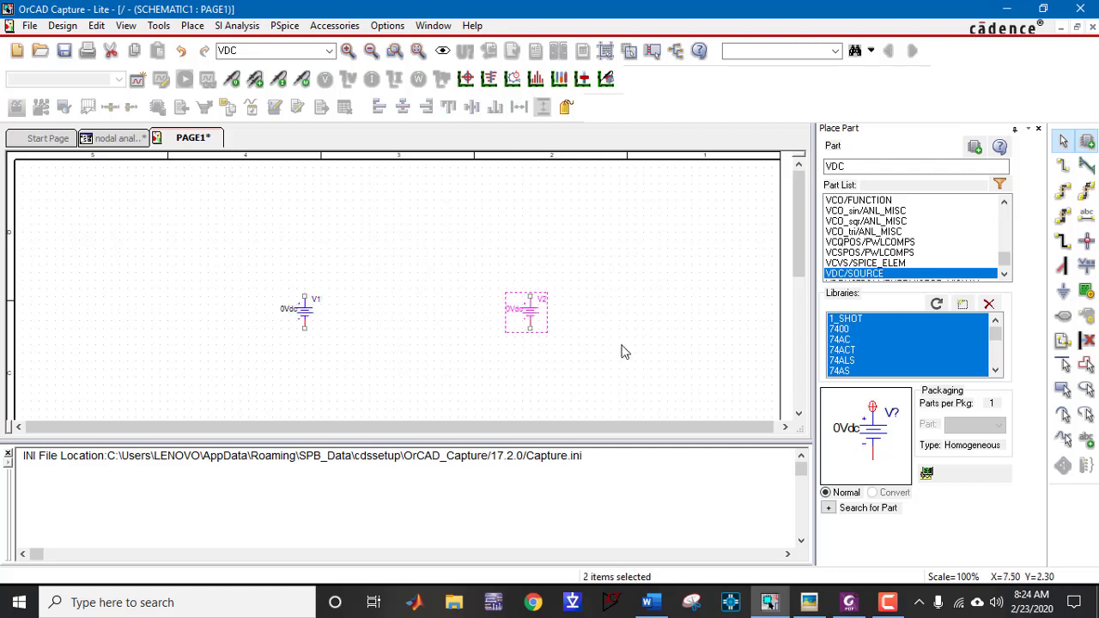
pyautogui.write('r')
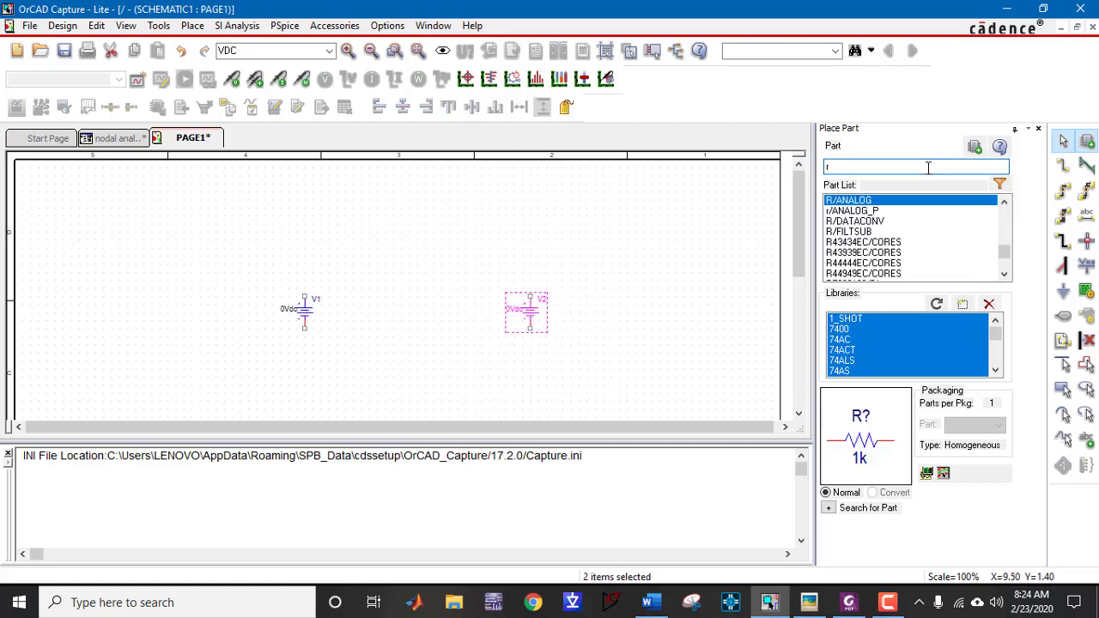
pyautogui.press('Return')
pyautogui.press('Escape')
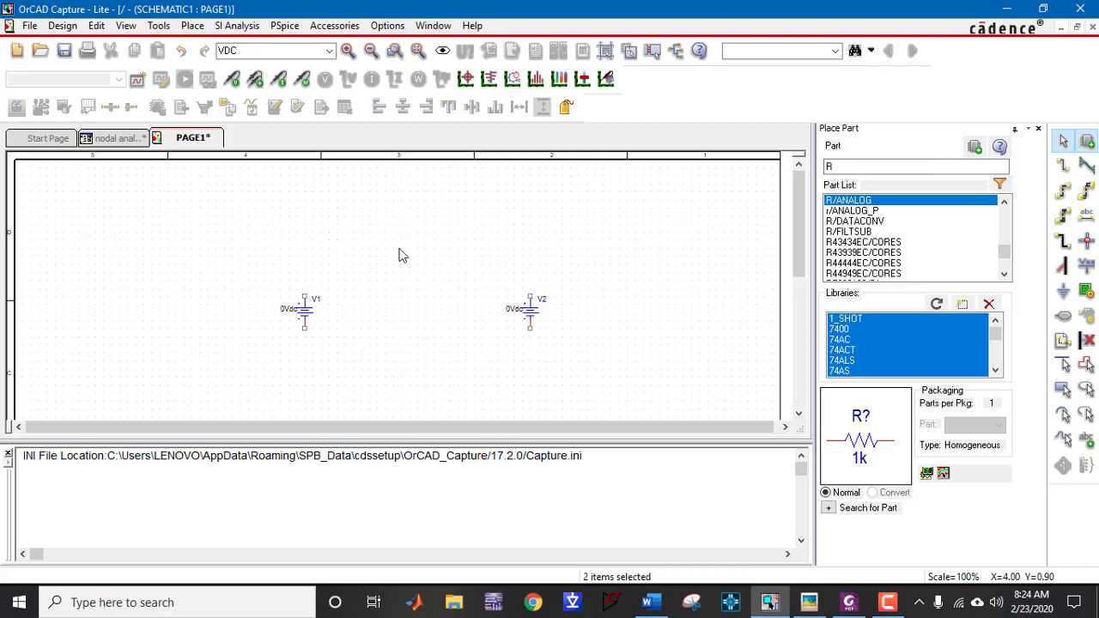
# Place two vertical R resistors one above the other between the sources, and a horizontal resistor above and beside them near V2
pyautogui.click(842, 168)
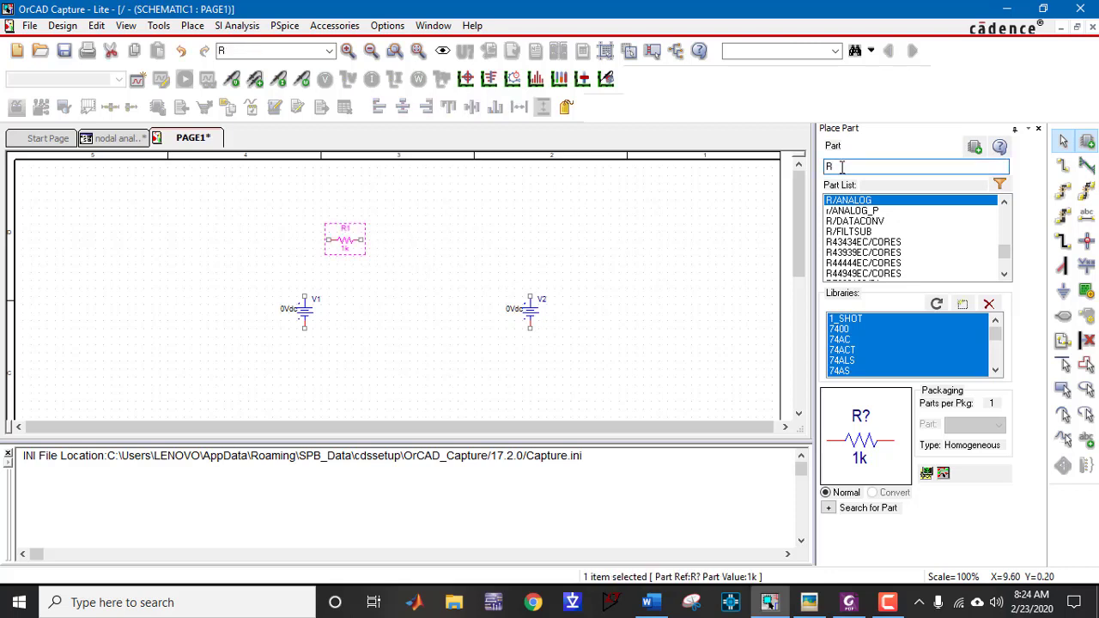
pyautogui.press('Return')
pyautogui.press('r')
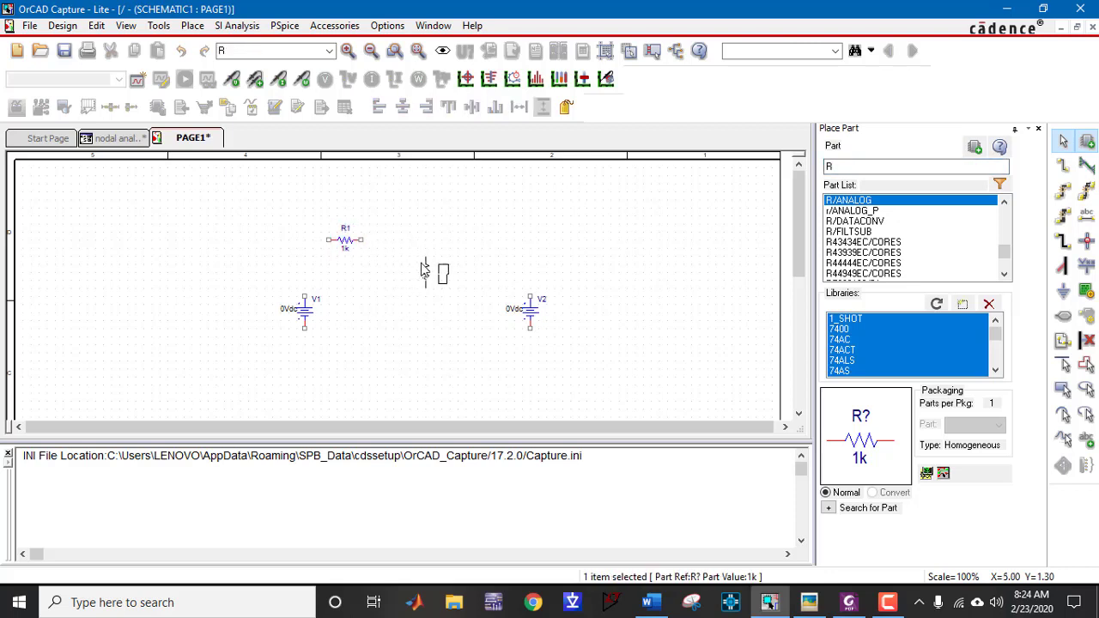
pyautogui.click(419, 273)
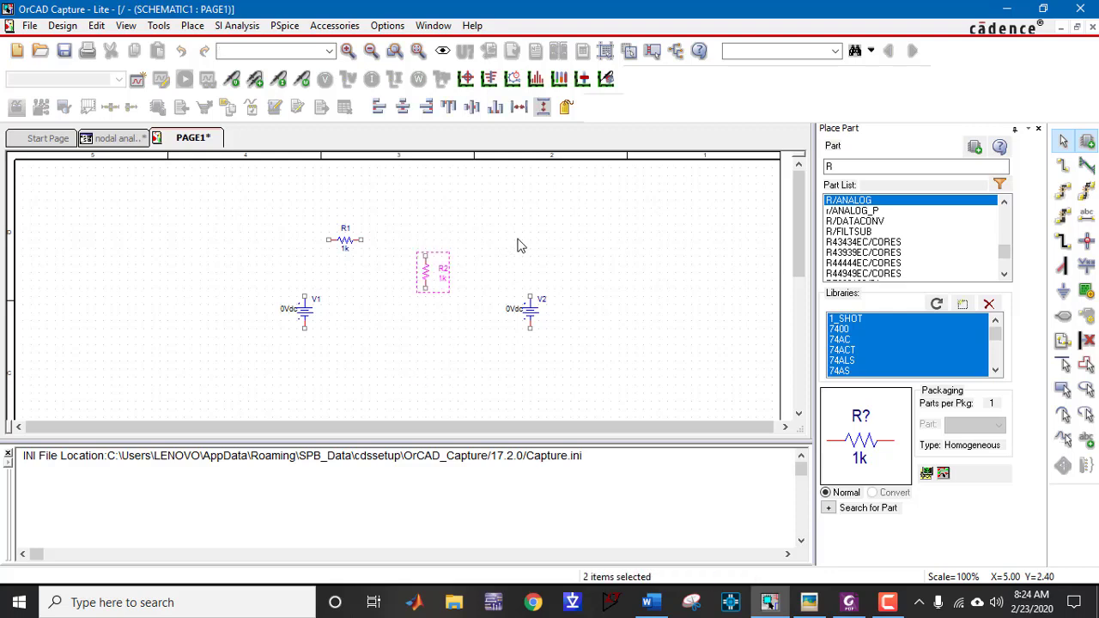
pyautogui.click(421, 361)
pyautogui.press('r')
pyautogui.click(496, 233)
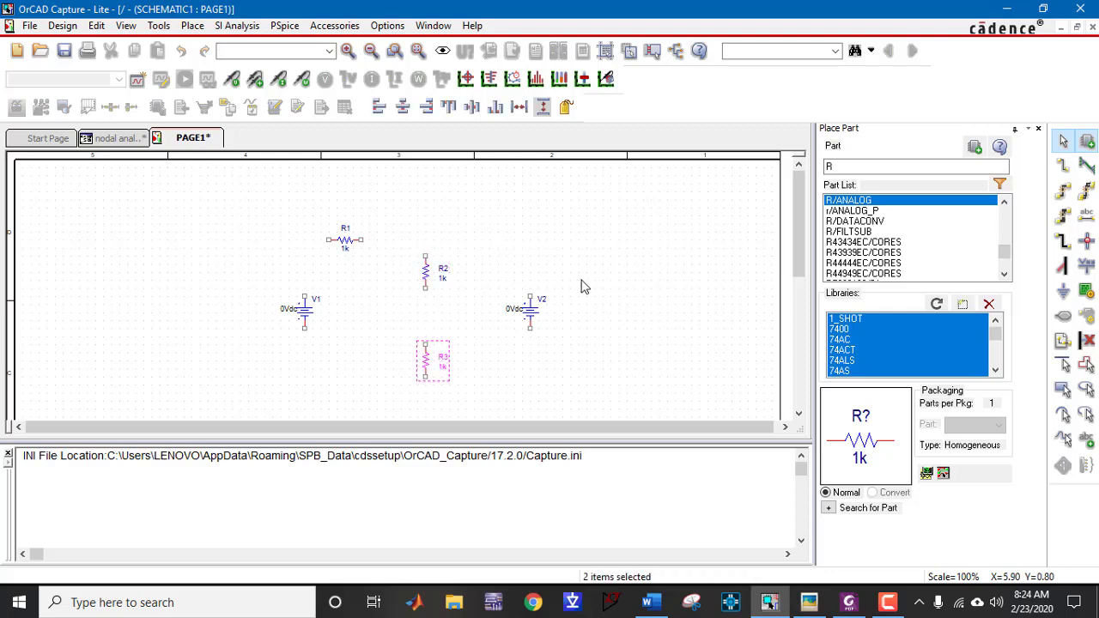
# Check the Figure 3 circuit in Lab 3 handout.pdf and move source V2 farther right in the OrCAD Capture schematic
pyautogui.hotkey('alt', 'Tab')
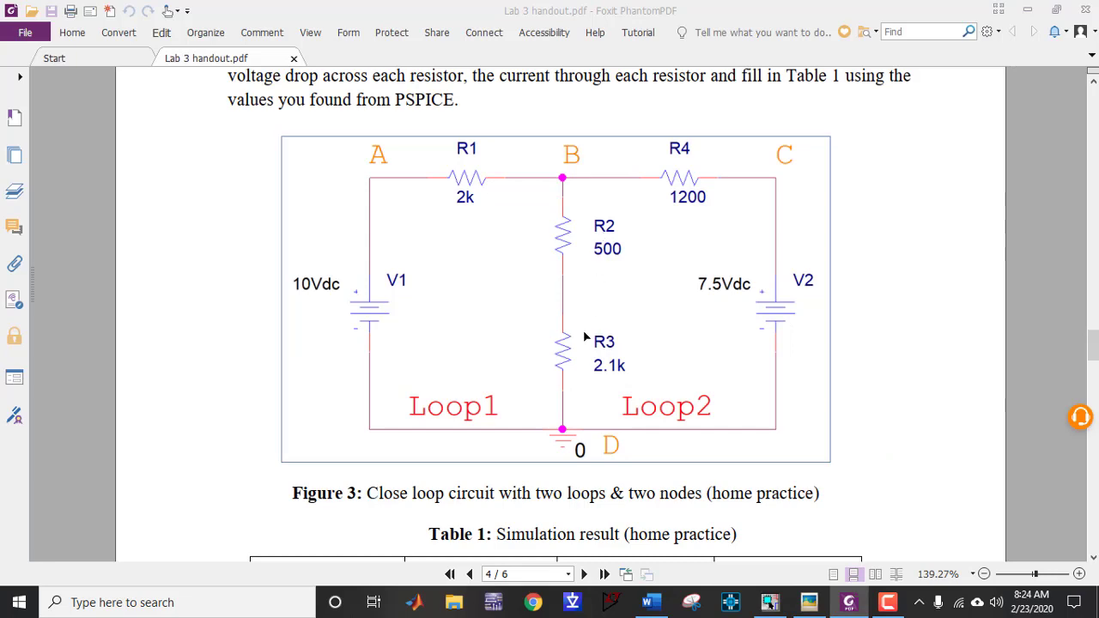
pyautogui.hotkey('alt', 'Tab')
pyautogui.click(585, 362)
pyautogui.moveTo(532, 315); pyautogui.dragTo(566, 317)
pyautogui.moveTo(667, 442); pyautogui.dragTo(675, 502)
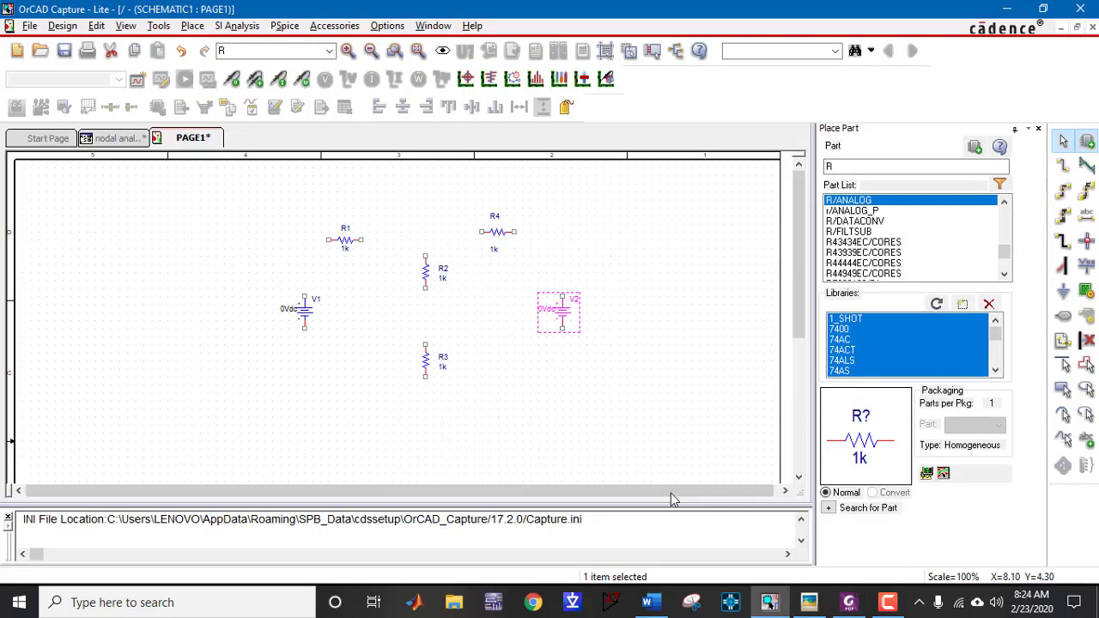
pyautogui.click(687, 405)
# Wire the upper side of the circuit from V2's positive pin through R4 and R1 to V1's positive pin
pyautogui.press('w')
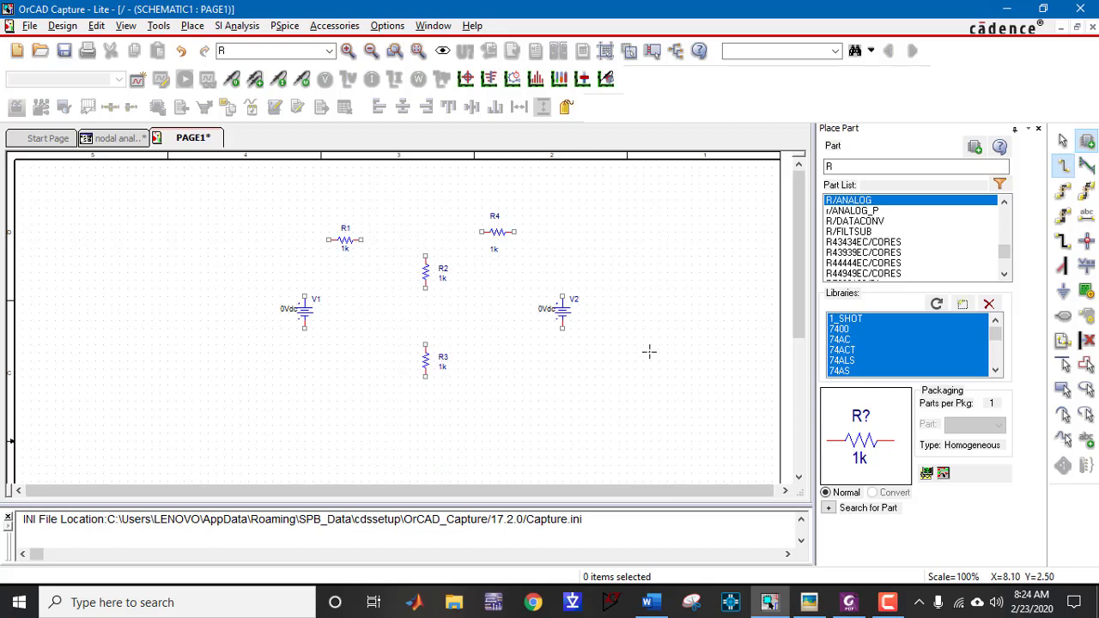
pyautogui.click(563, 292)
pyautogui.click(514, 232)
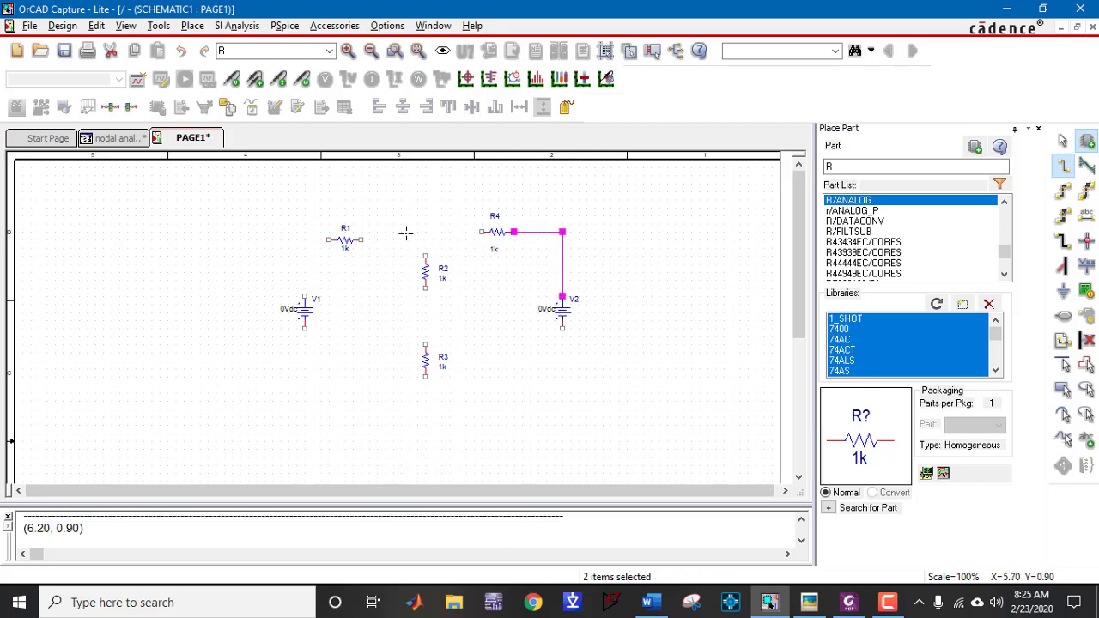
pyautogui.click(481, 232)
pyautogui.click(363, 239)
pyautogui.click(328, 239)
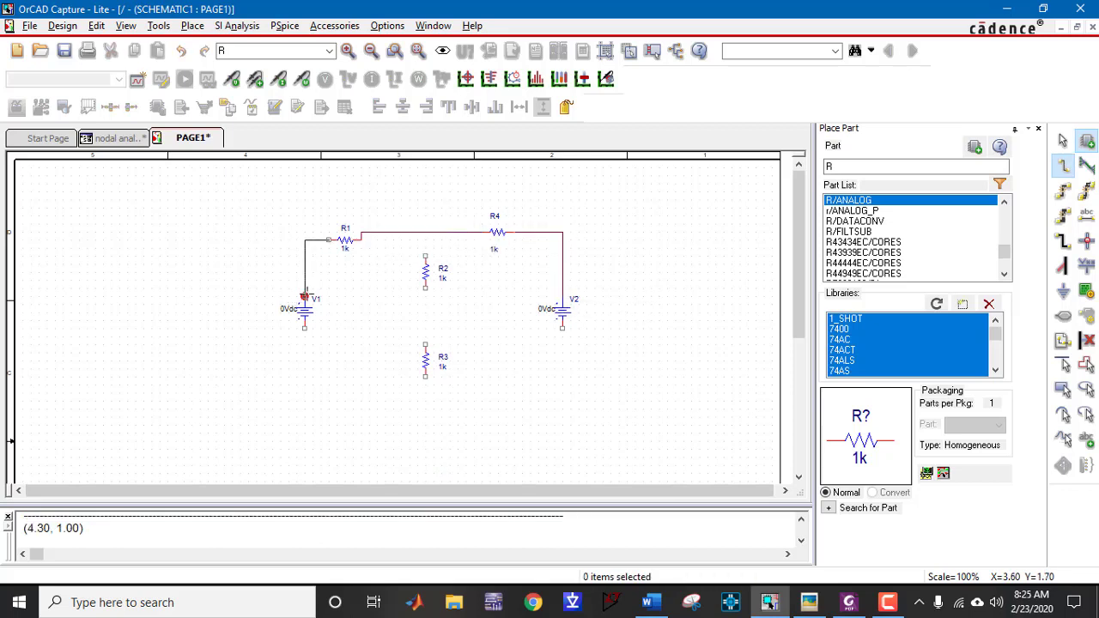
pyautogui.click(303, 296)
# Wire V1's negative pin along the lower side of the circuit to V2's negative pin
pyautogui.click(306, 336)
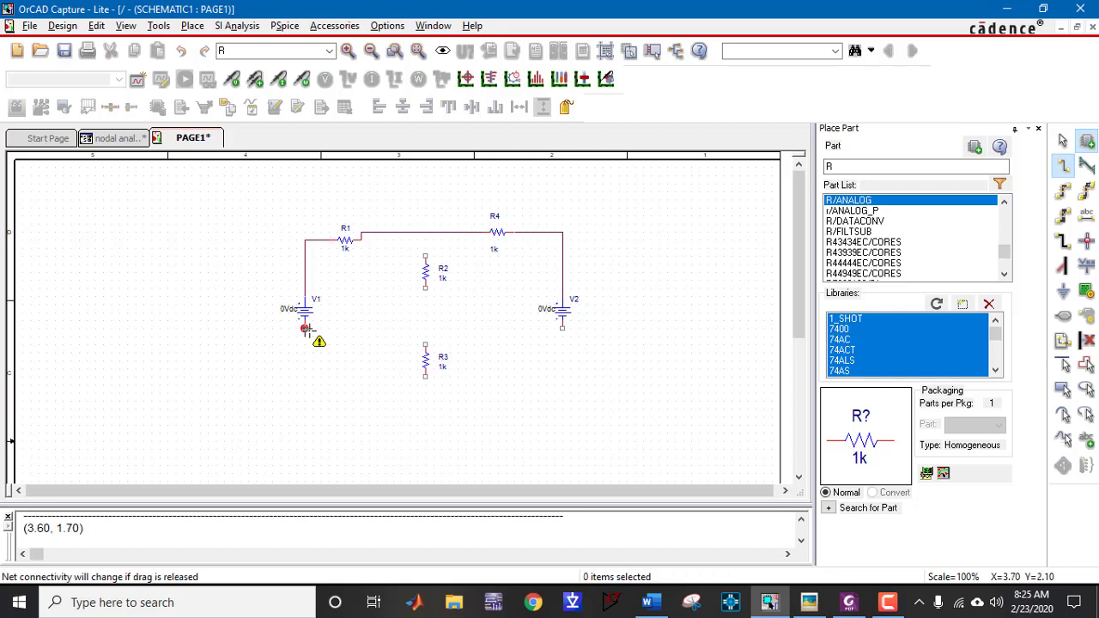
pyautogui.press('Escape')
pyautogui.press('w')
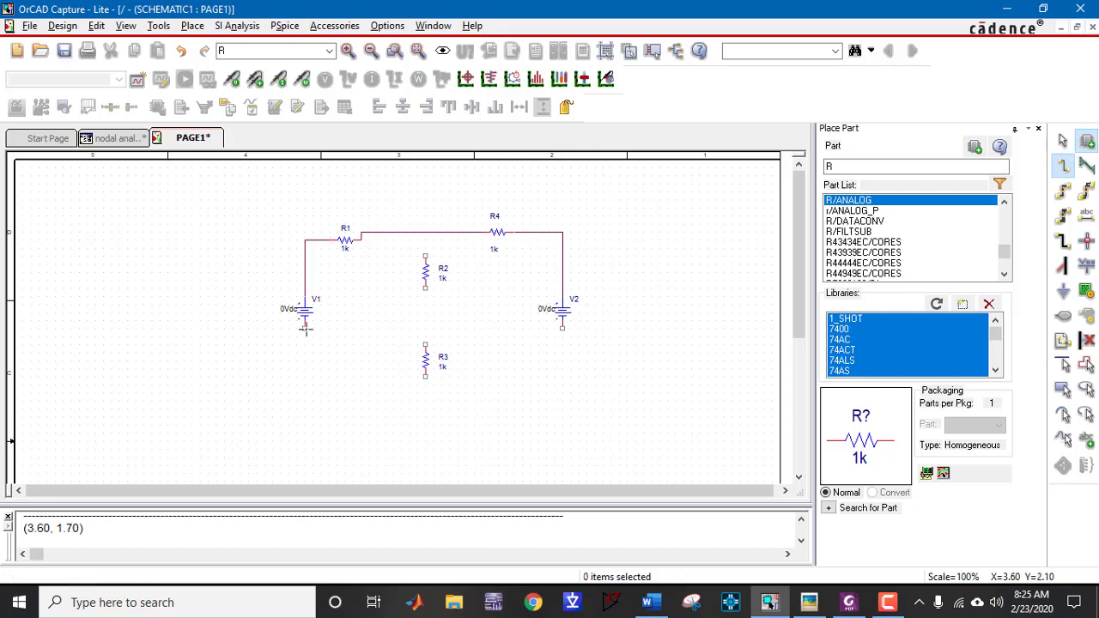
pyautogui.click(305, 326)
pyautogui.click(304, 409)
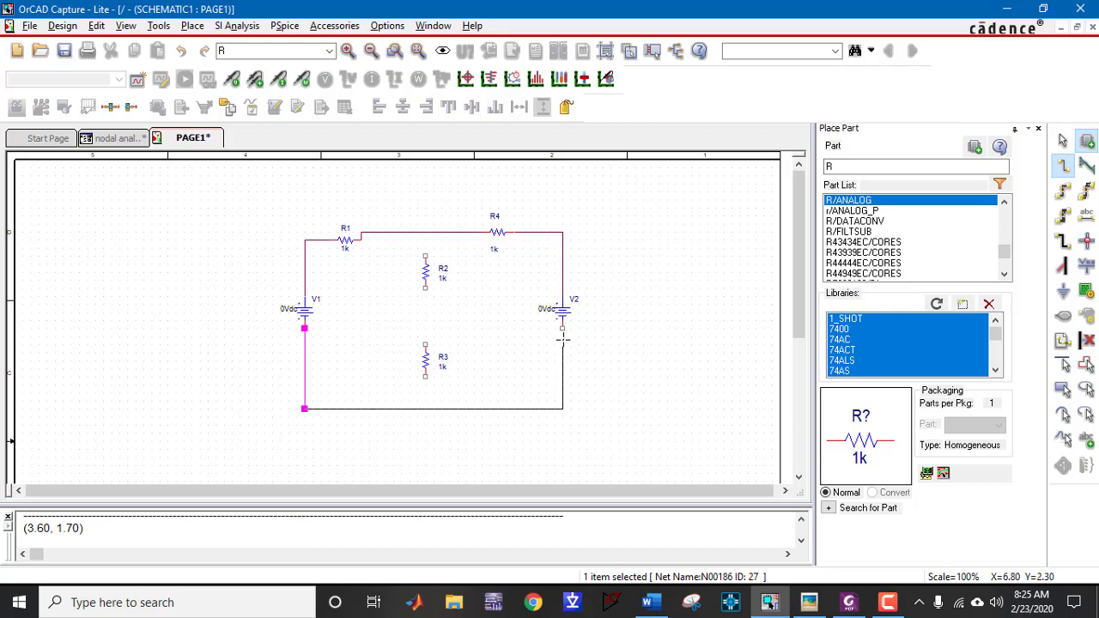
pyautogui.click(562, 328)
# Wire R2 and R3 in series as the middle branch between the upper and lower wires
pyautogui.click(424, 375)
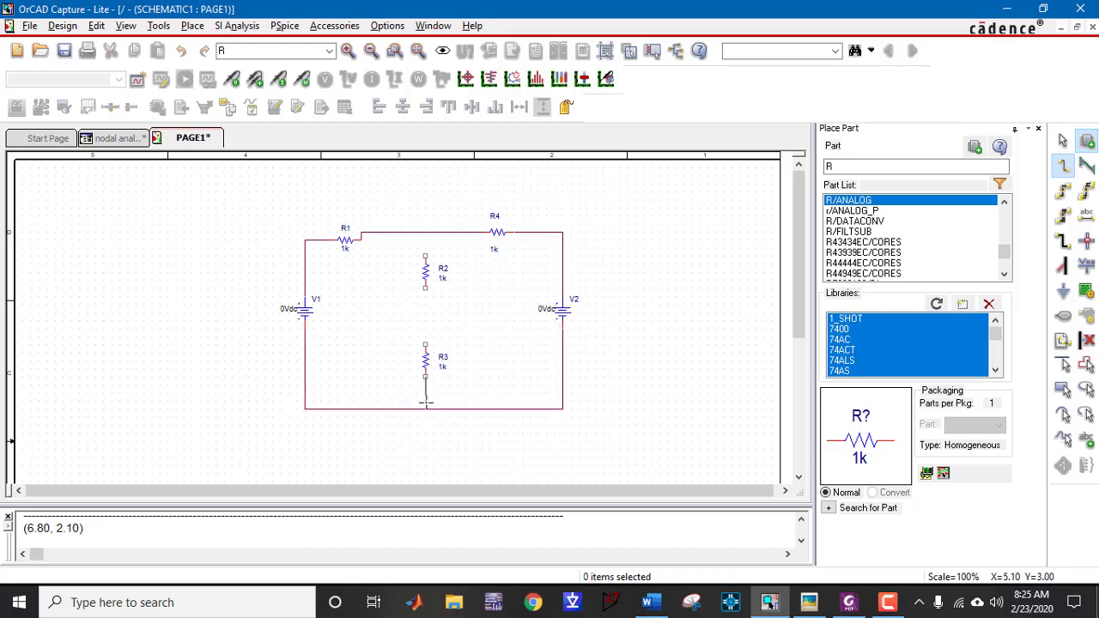
pyautogui.click(425, 409)
pyautogui.click(424, 342)
pyautogui.click(425, 289)
pyautogui.click(425, 256)
pyautogui.click(425, 231)
pyautogui.press('Escape')
# Move R1 up in line with the upper wire and shift V1 farther left
pyautogui.click(347, 243)
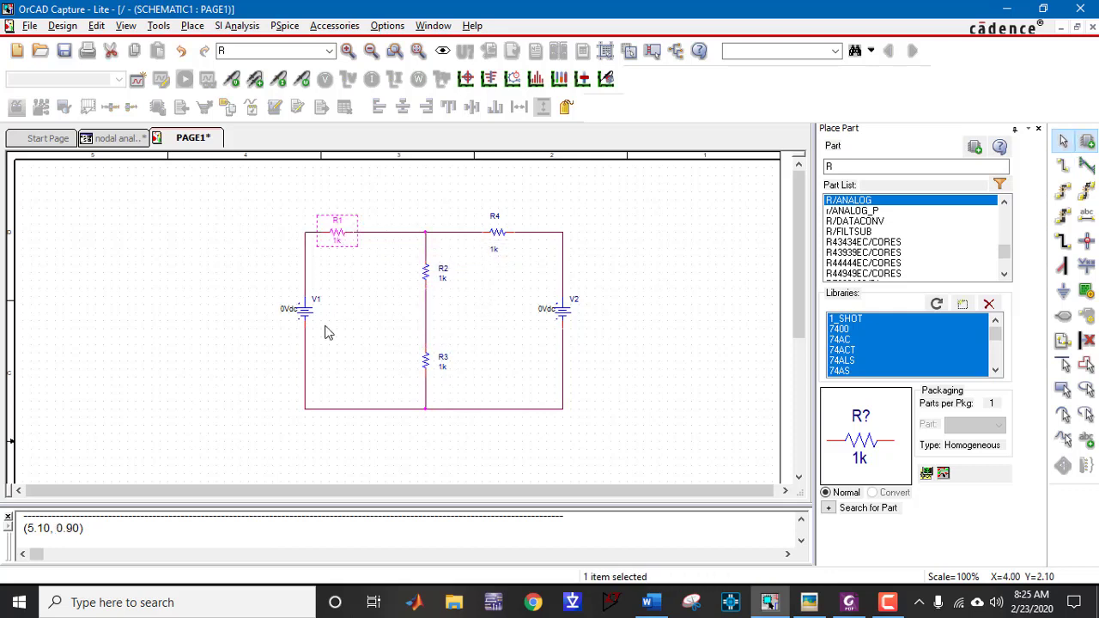
pyautogui.moveTo(309, 321); pyautogui.dragTo(283, 323)
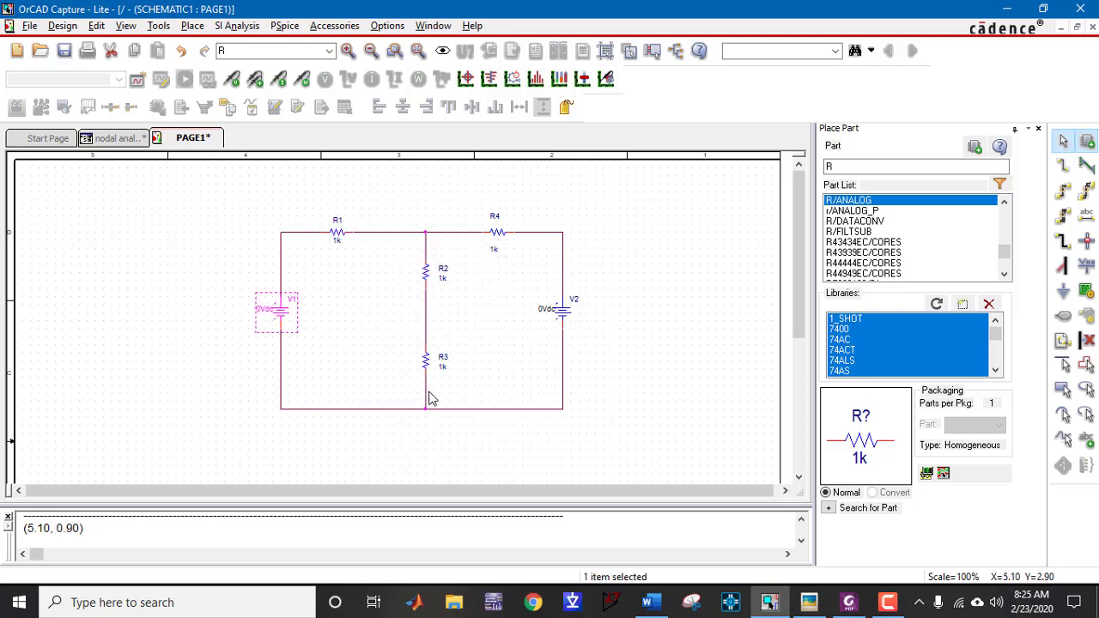
# Place the 0 ground symbol where the middle branch meets the lower wire
pyautogui.click(270, 53)
pyautogui.press('Return')
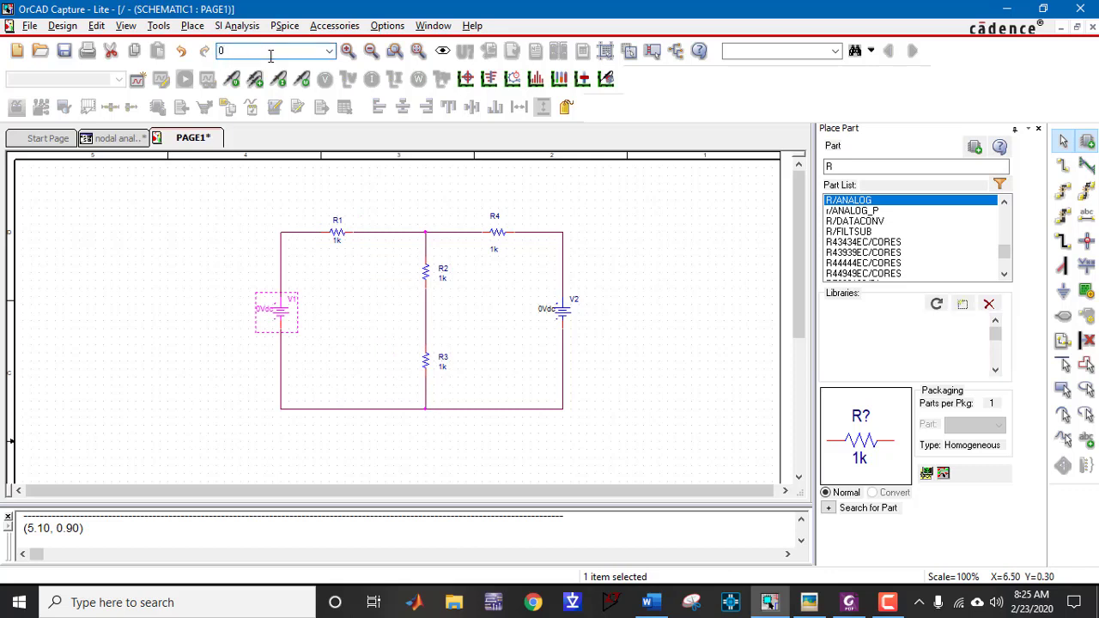
pyautogui.click(428, 417)
pyautogui.press('Escape')
pyautogui.press('Escape')
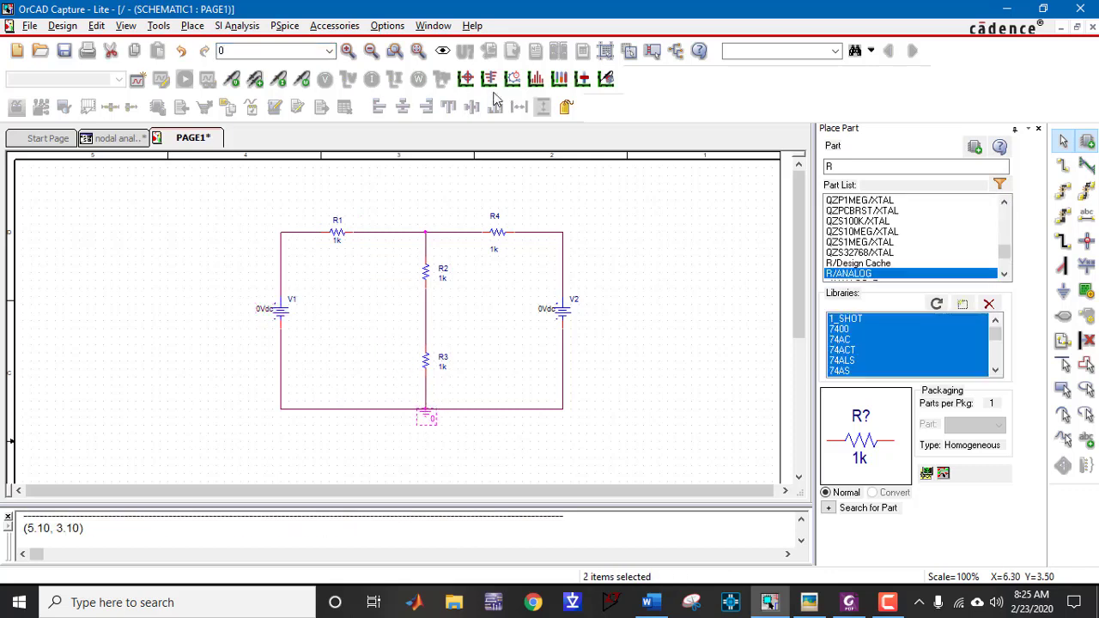
# Look up R1's value in the handout's Figure 3 and set R1 to 2k in the schematic
pyautogui.click(419, 53)
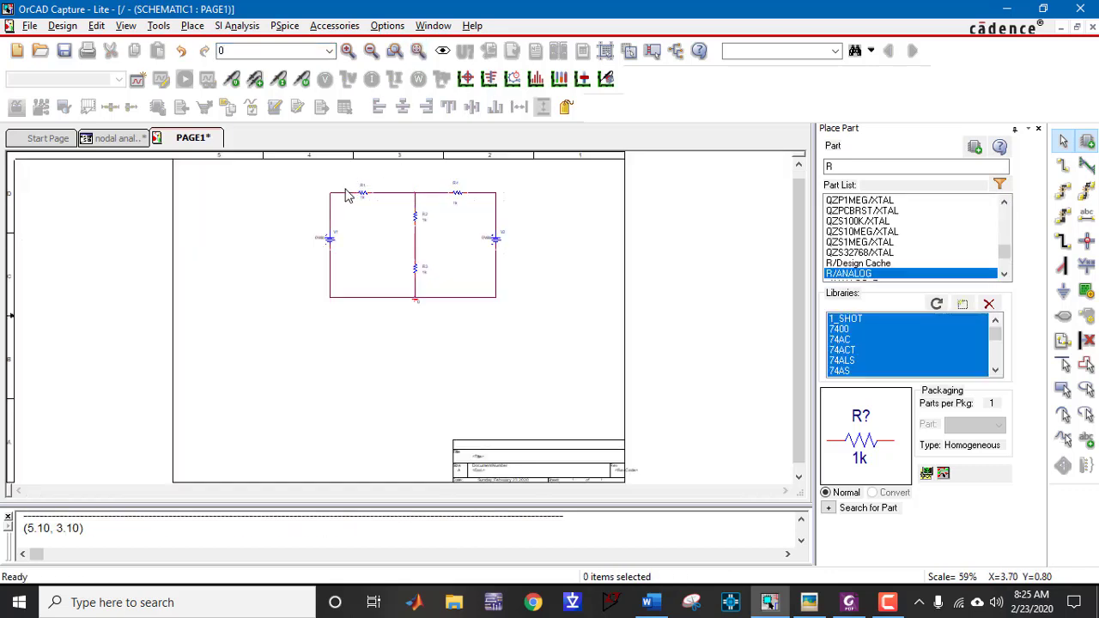
pyautogui.click(404, 52)
pyautogui.moveTo(300, 177); pyautogui.dragTo(523, 312)
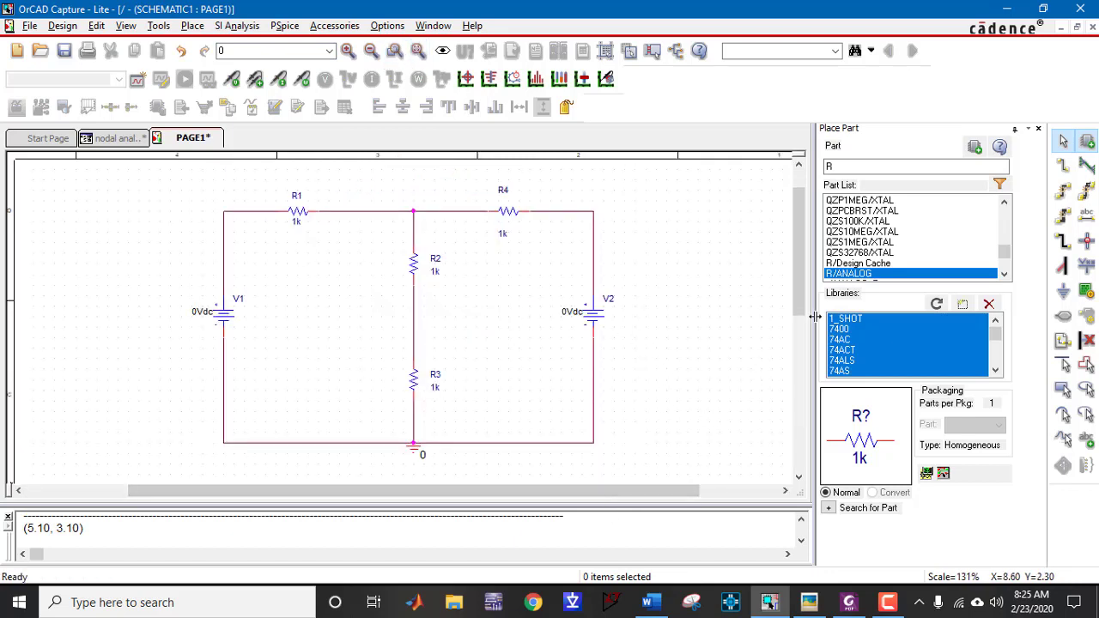
pyautogui.hotkey('alt', 'Tab')
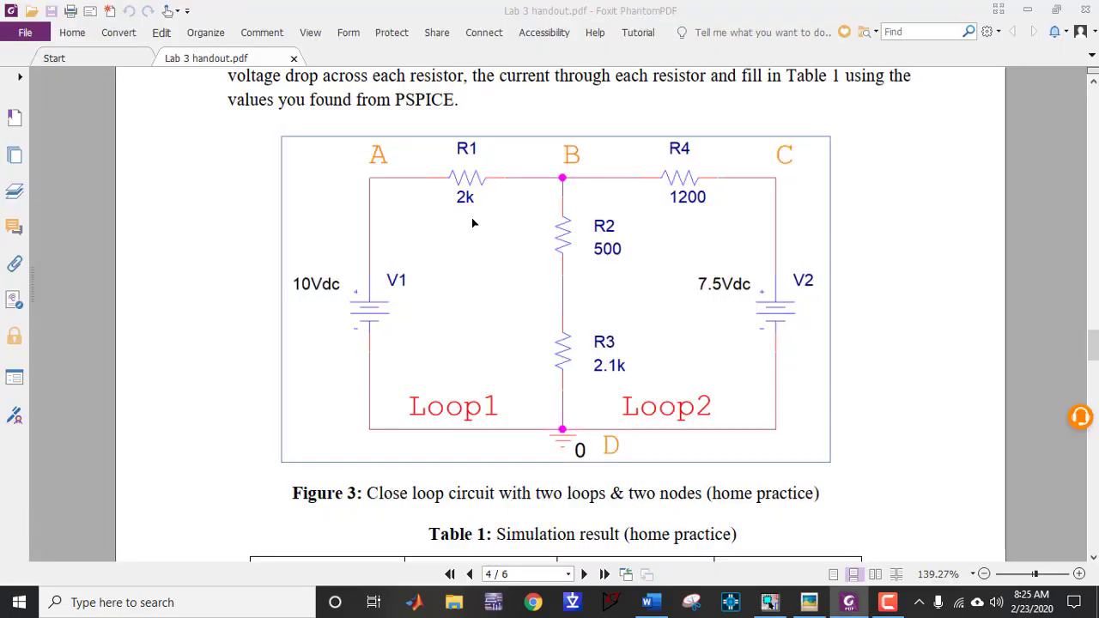
pyautogui.hotkey('alt', 'Tab')
pyautogui.doubleClick(296, 222)
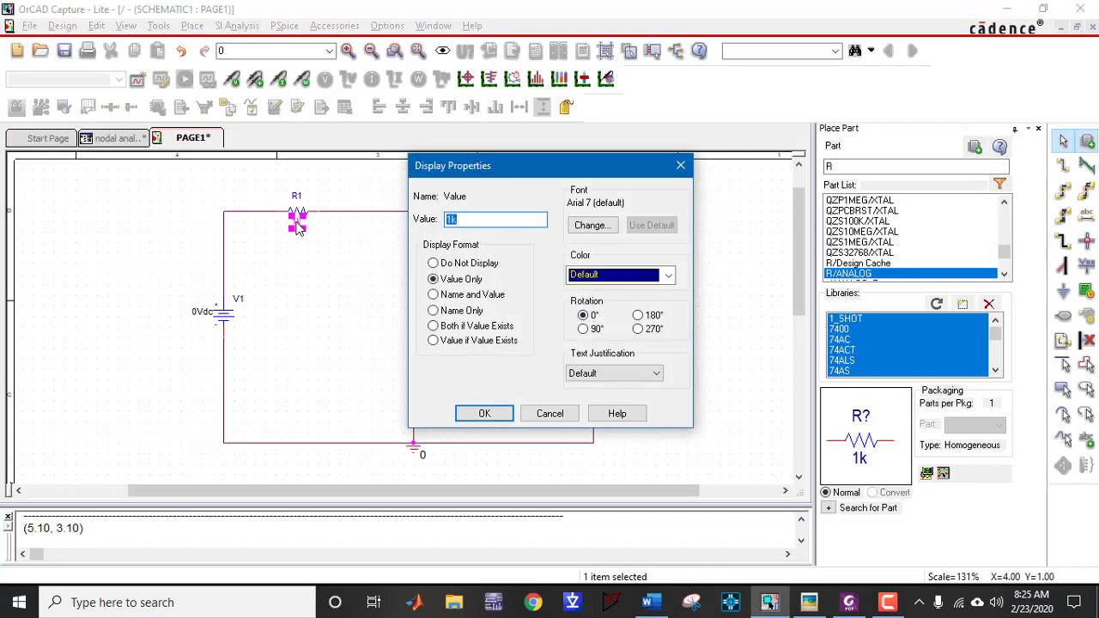
pyautogui.press('Return')
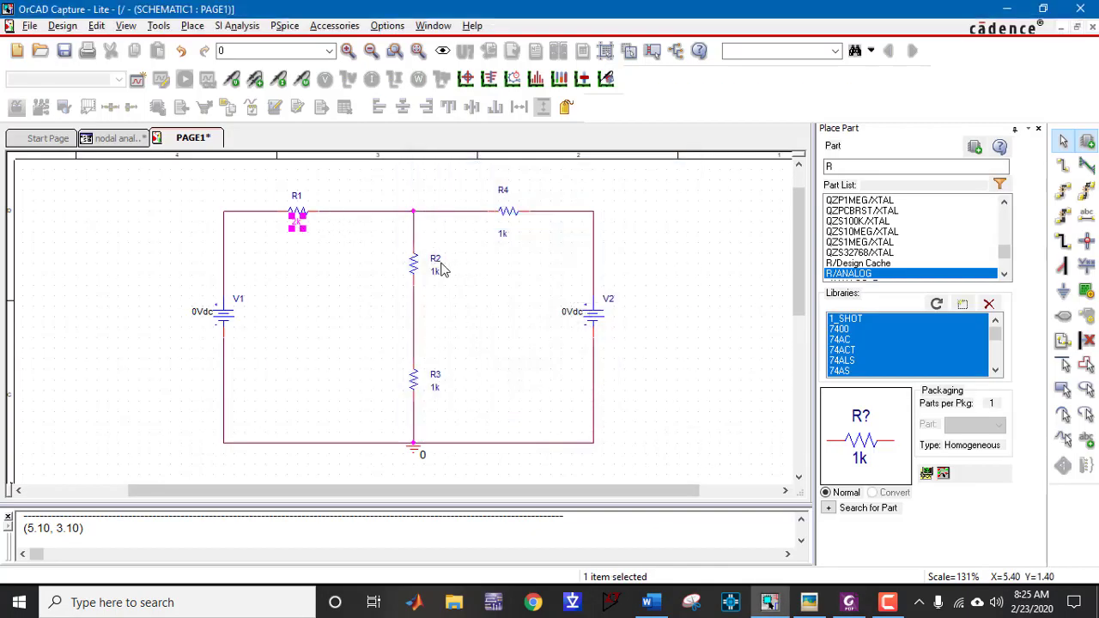
# Set R2 to 500 and R3 to 2.1k, following the handout's circuit
pyautogui.doubleClick(437, 274)
pyautogui.write('500')
pyautogui.press('Return')
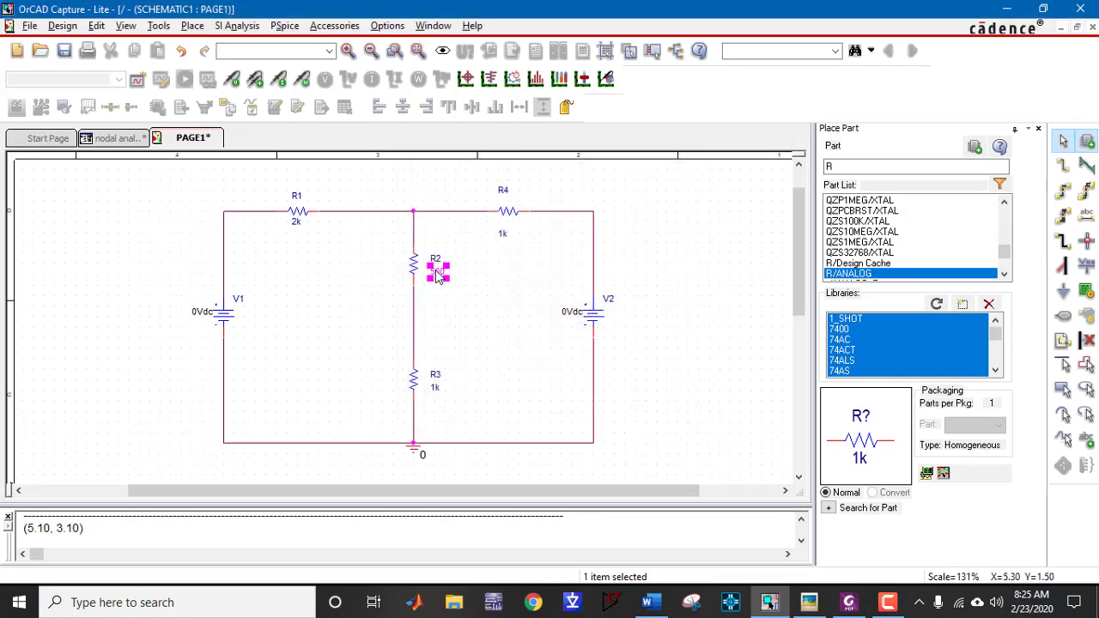
pyautogui.hotkey('alt', 'Tab')
pyautogui.hotkey('alt', 'Tab')
pyautogui.doubleClick(436, 392)
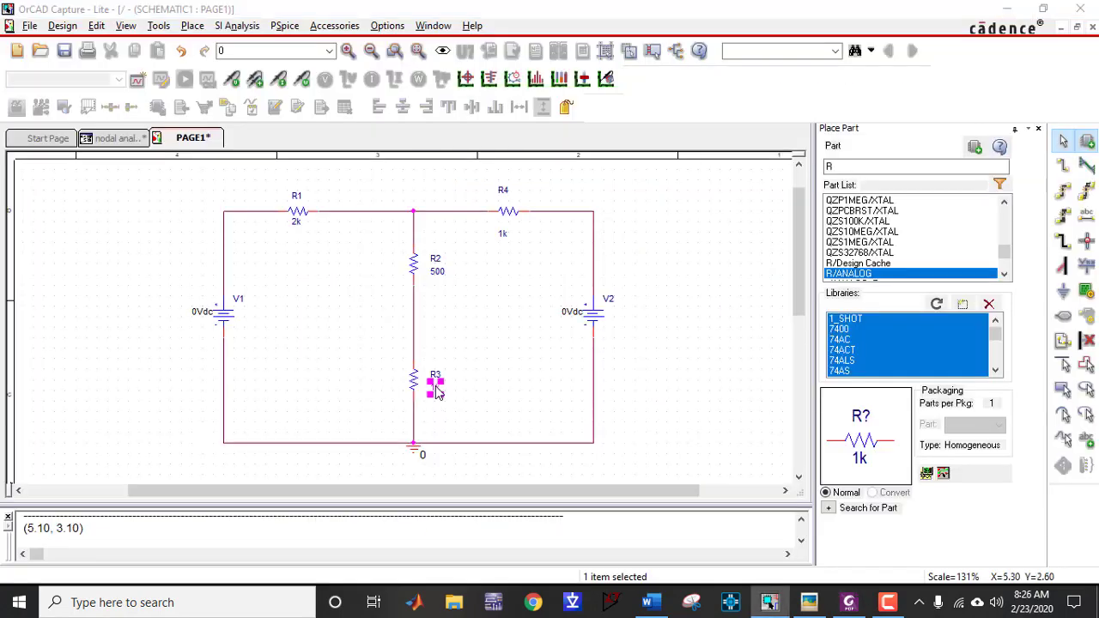
pyautogui.write('2.1k')
pyautogui.press('Return')
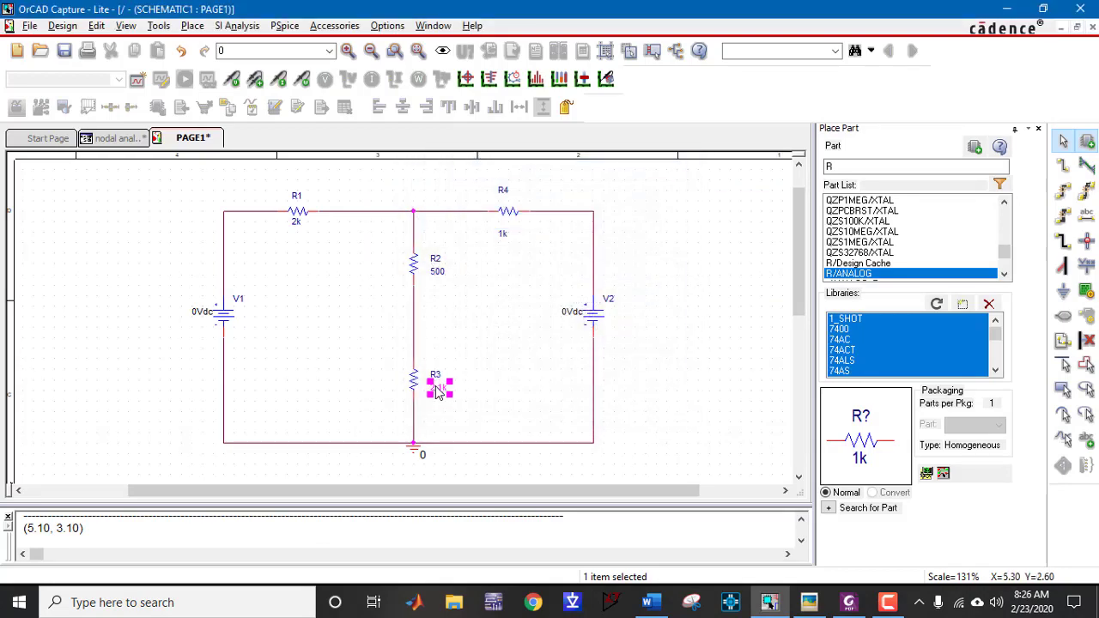
# Check the handout and set R4's resistance to 1200
pyautogui.hotkey('alt', 'Tab')
pyautogui.hotkey('alt', 'Tab')
pyautogui.doubleClick(505, 236)
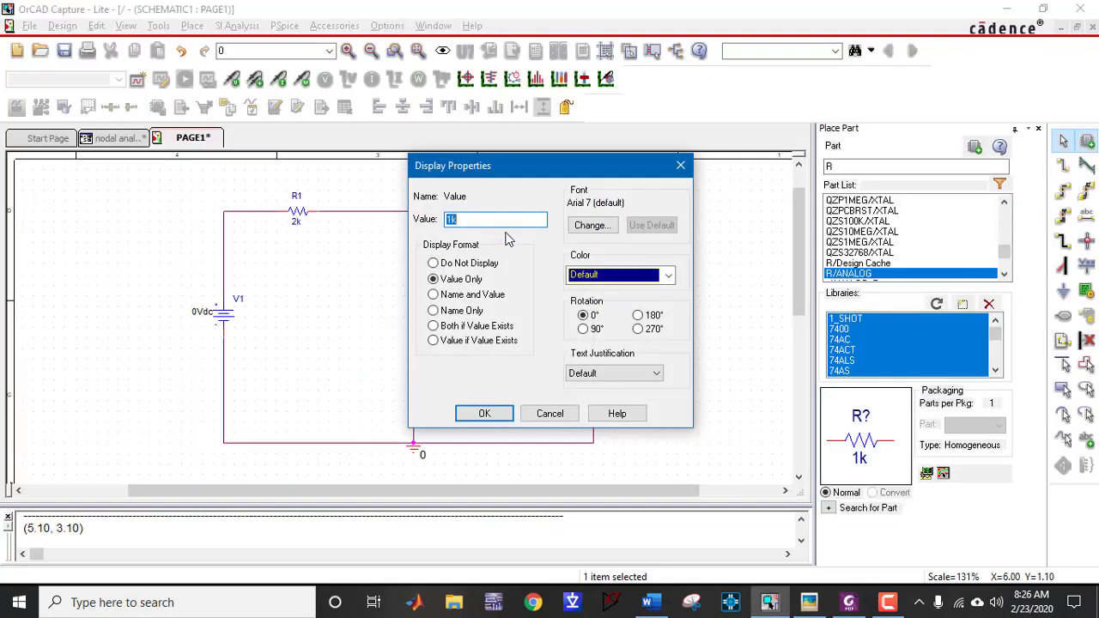
pyautogui.write('1200')
pyautogui.press('Return')
# Check the handout and set source V2's DC value to 7.5Vdc
pyautogui.hotkey('alt', 'Tab')
pyautogui.hotkey('alt', 'Tab')
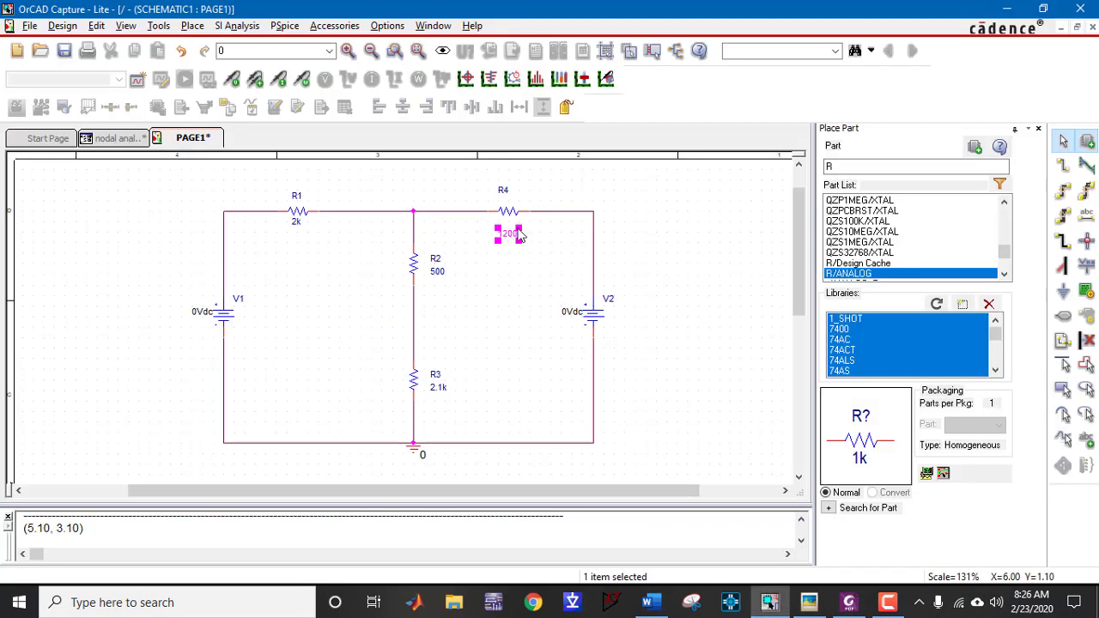
pyautogui.doubleClick(570, 313)
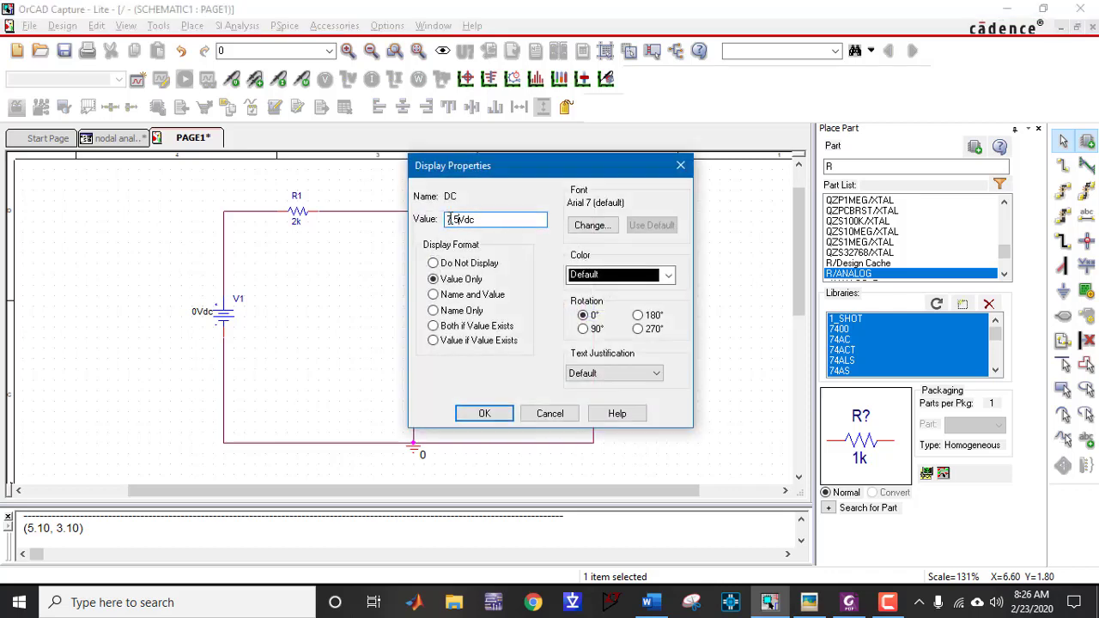
pyautogui.press('Return')
# Set source V1's DC value to 10Vdc and compare the finished schematic with the handout's Figure 3
pyautogui.hotkey('alt', 'Tab')
pyautogui.hotkey('alt', 'Tab')
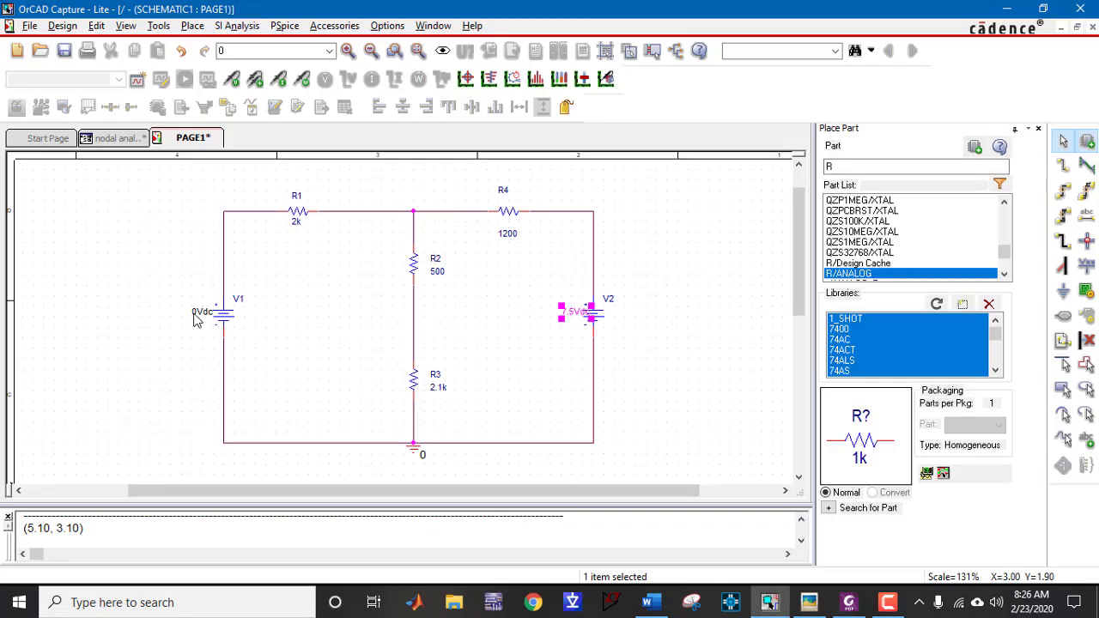
pyautogui.doubleClick(198, 315)
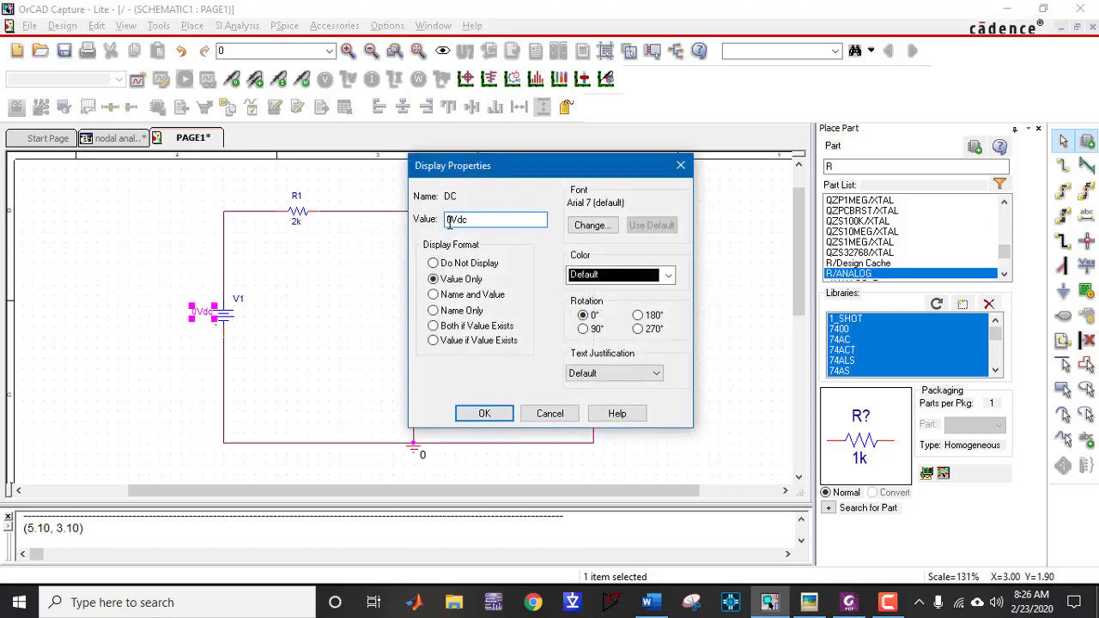
pyautogui.press('Return')
pyautogui.hotkey('alt', 'Tab')
pyautogui.hotkey('alt', 'Tab')
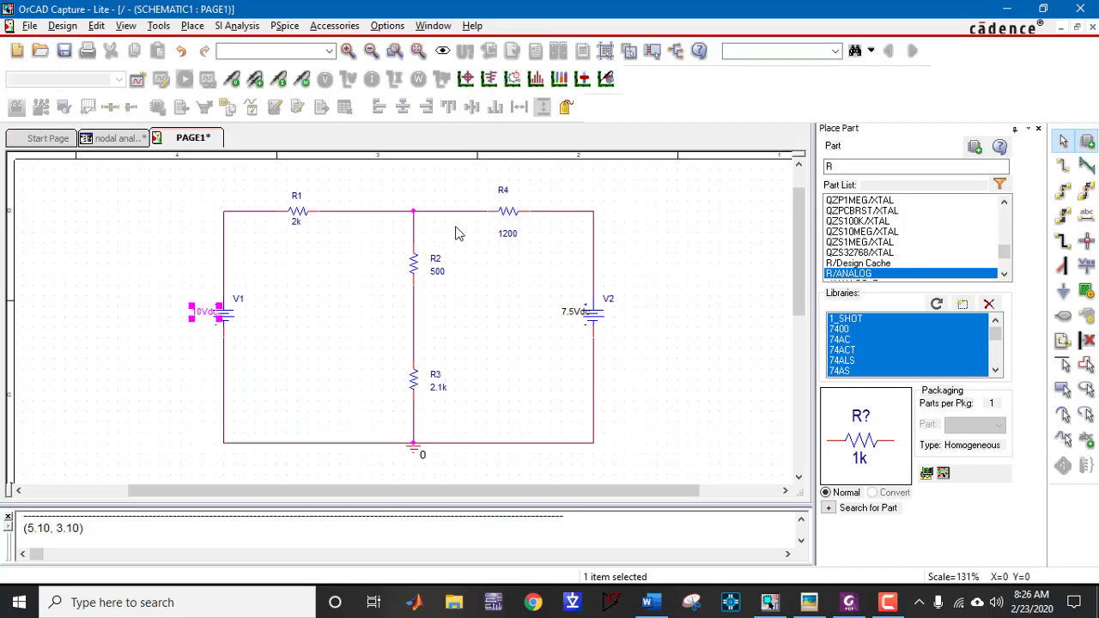
pyautogui.hotkey('alt', 'Tab')
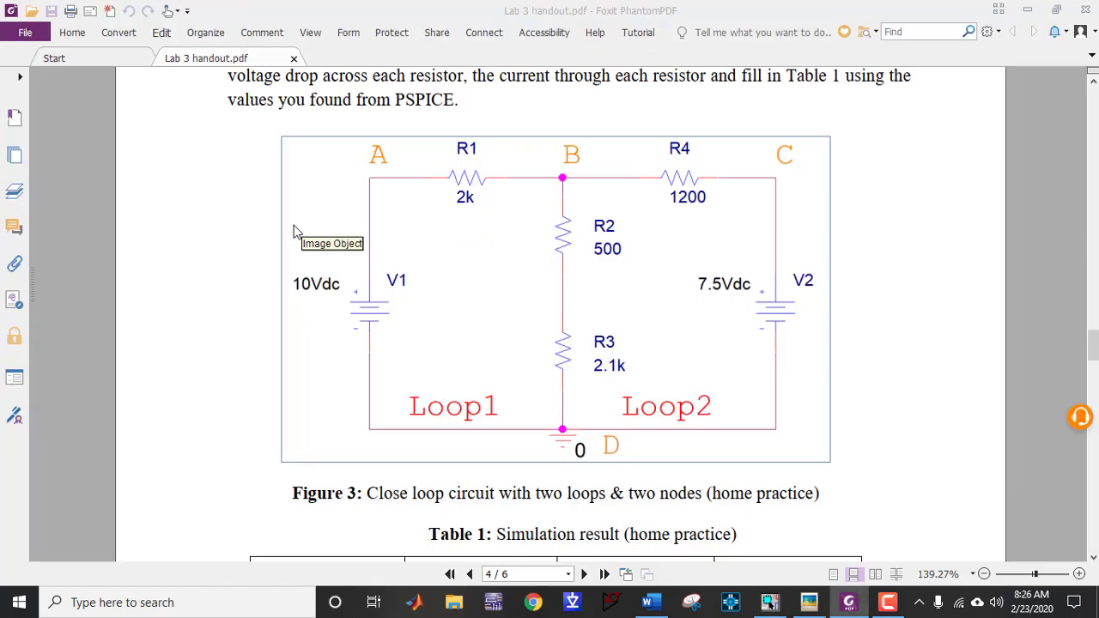
# Return to the OrCAD schematic and create a new simulation profile named nodal, inheriting from none
pyautogui.hotkey('alt', 'Tab')
pyautogui.click(414, 292)
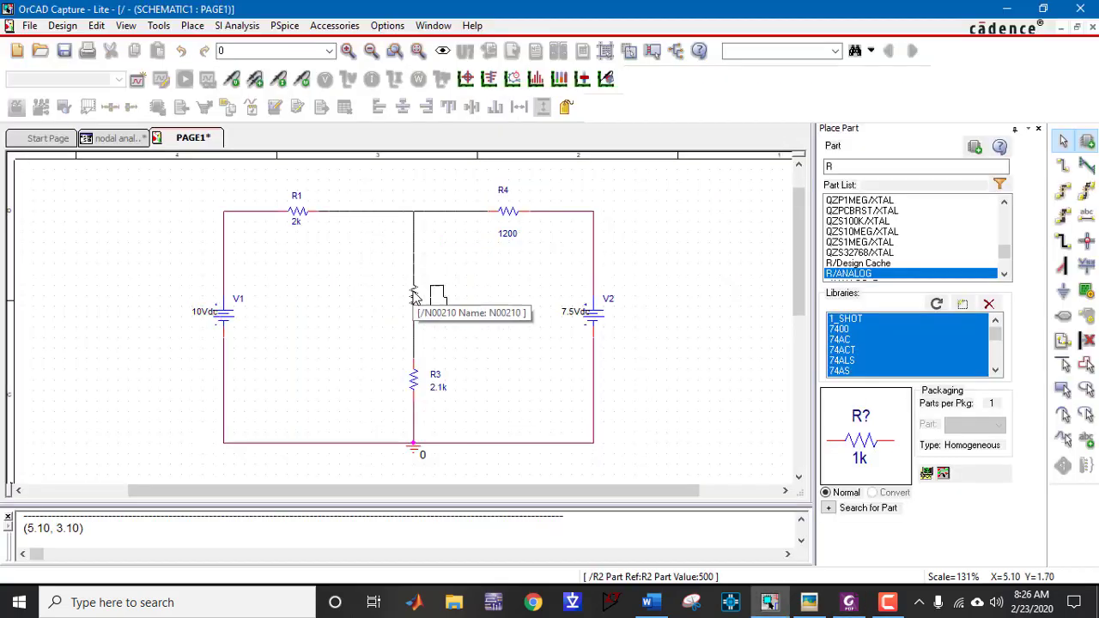
pyautogui.click(484, 273)
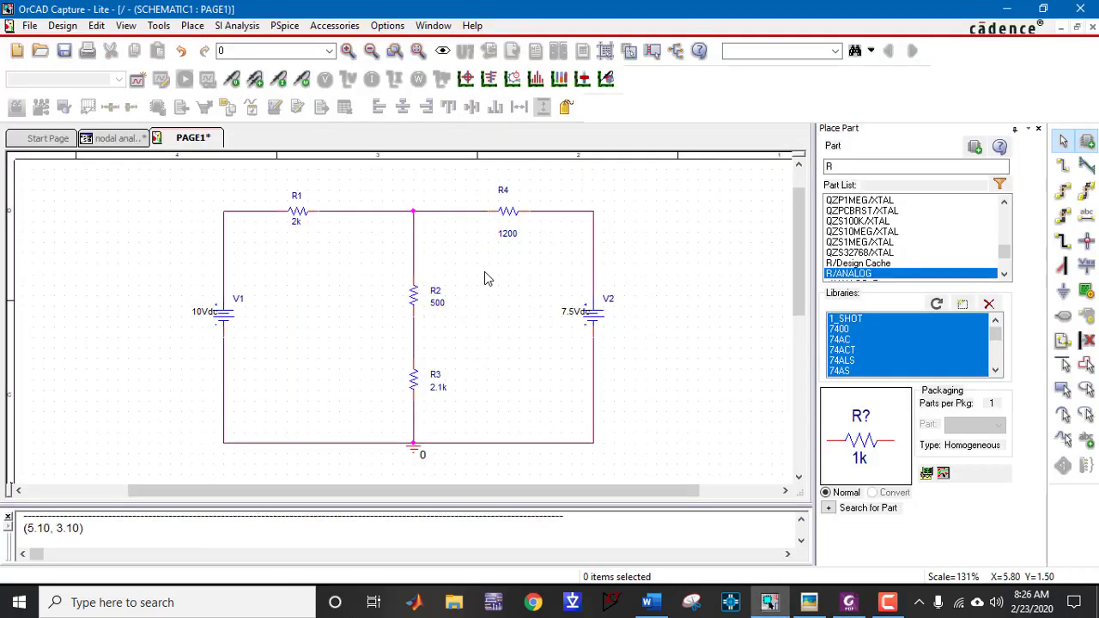
pyautogui.click(137, 79)
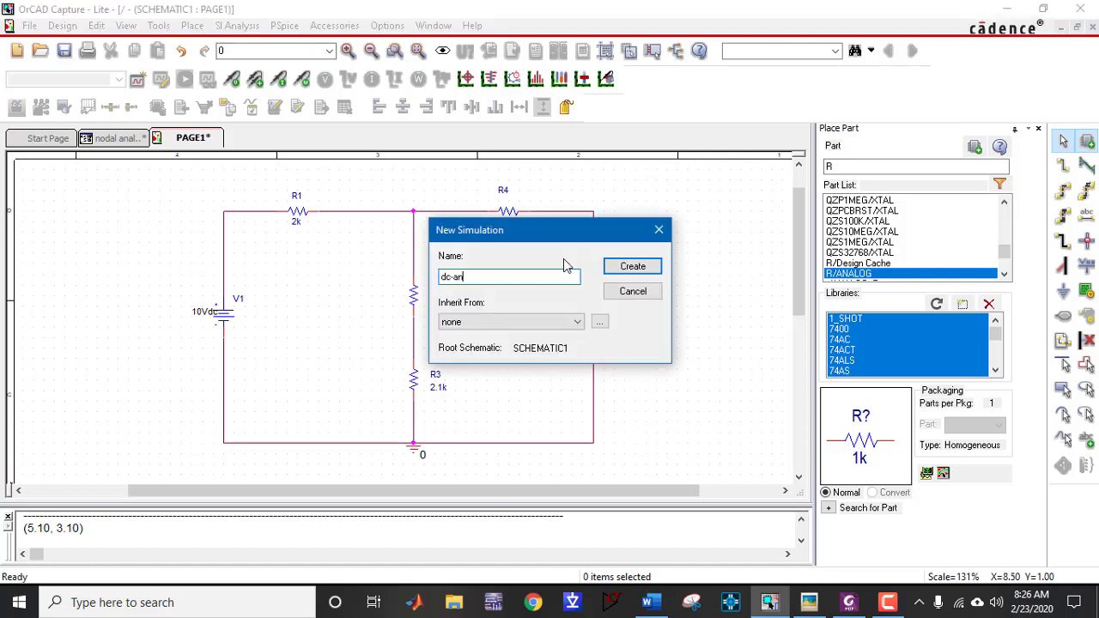
pyautogui.write('dc-analysis')
pyautogui.press('Return')
pyautogui.press('Return')
pyautogui.write('nodal')
pyautogui.press('Return')
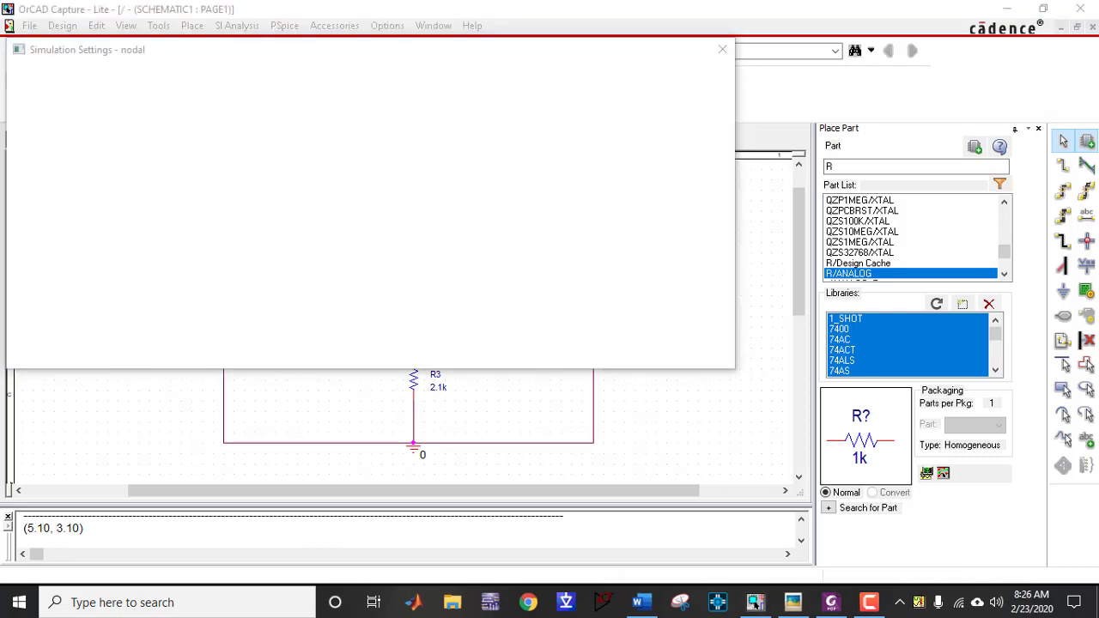
# Set the nodal profile's analysis type to Bias Point with General Settings enabled, and apply the settings
pyautogui.hotkey('alt', 'Tab')
pyautogui.hotkey('alt', 'Tab')
pyautogui.moveTo(532, 45)
pyautogui.mouseDown()
pyautogui.moveTo(712, 45)
pyautogui.moveTo(931, 67)
pyautogui.mouseUp()
pyautogui.click(716, 121)
pyautogui.click(670, 184)
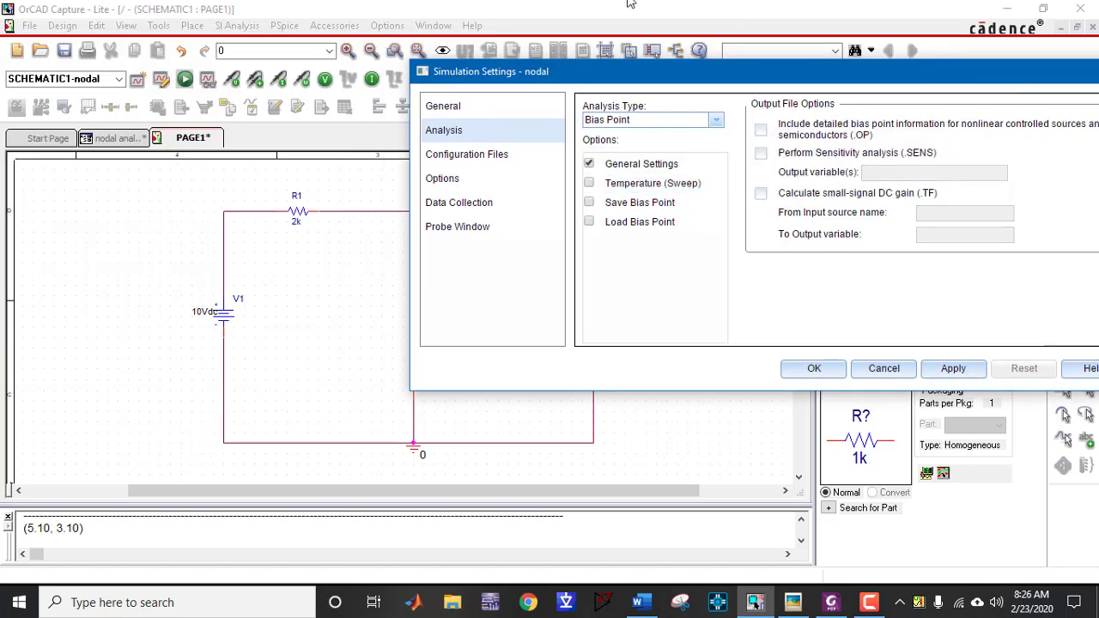
pyautogui.click(945, 378)
pyautogui.click(816, 368)
pyautogui.scroll(-1, 647, 339)
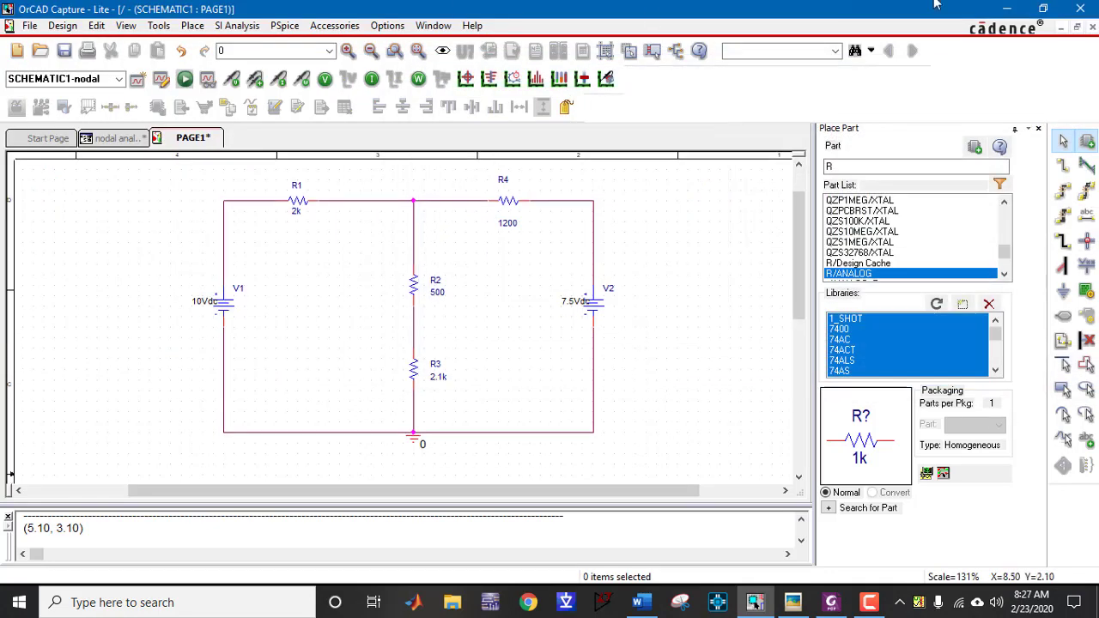
# Run the PSpice simulation and display only the bias voltages on the schematic
pyautogui.click(187, 79)
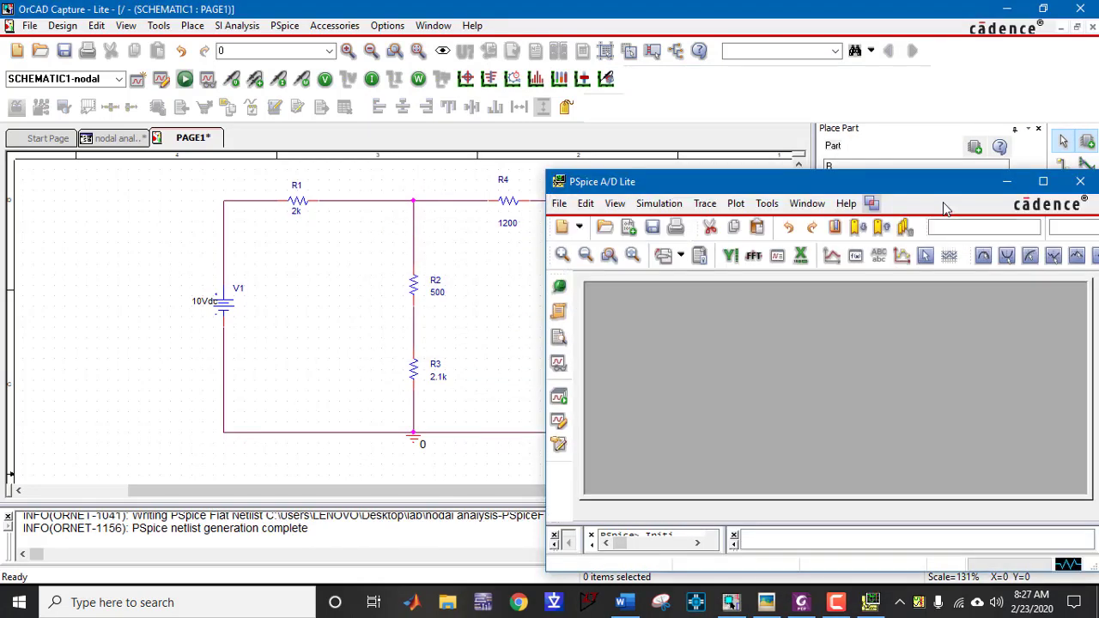
pyautogui.moveTo(948, 189); pyautogui.dragTo(821, 254)
pyautogui.click(886, 254)
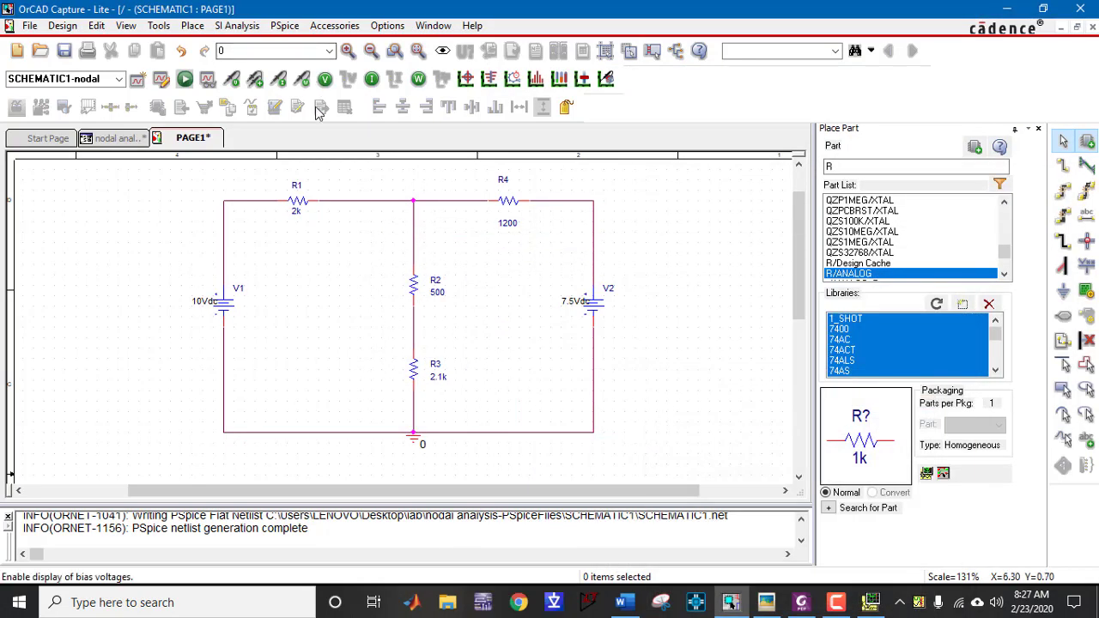
pyautogui.click(326, 79)
pyautogui.click(371, 81)
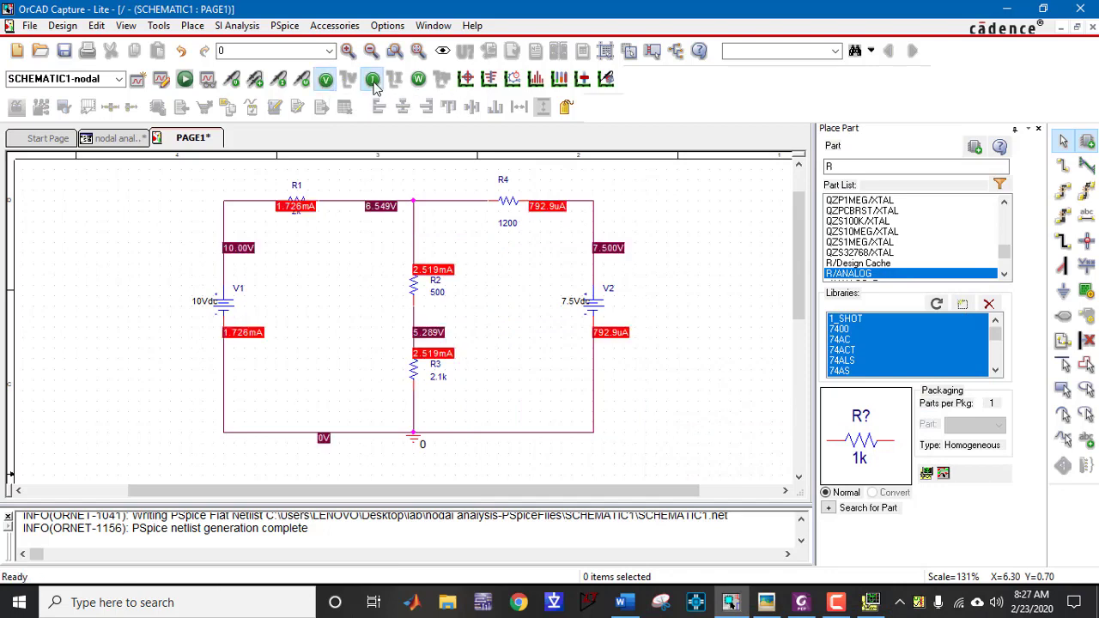
pyautogui.click(372, 82)
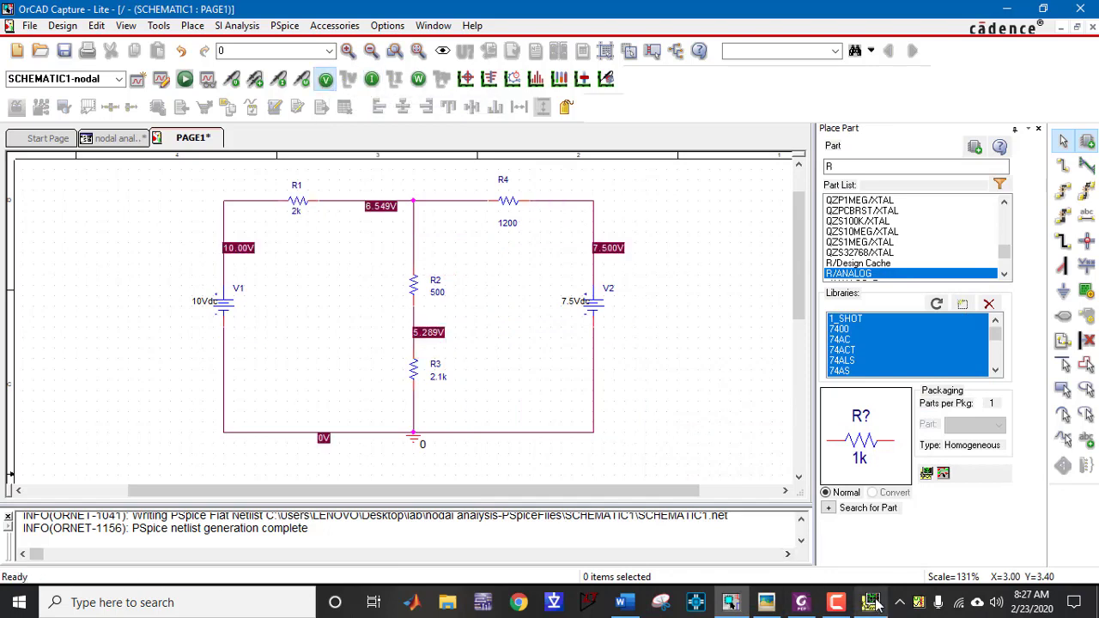
# Switch to the lab3 Word document and enter 10 V in the results table's cell below V_A
pyautogui.click(627, 537)
pyautogui.click(255, 477)
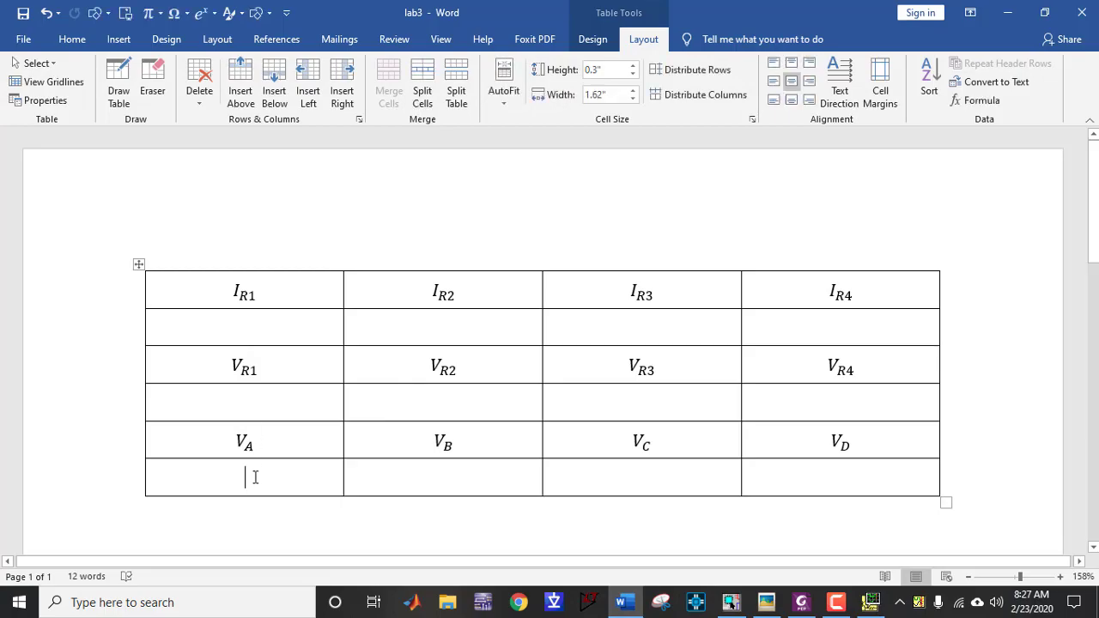
pyautogui.hotkey('alt', 'Tab')
pyautogui.hotkey('alt', 'Tab')
pyautogui.write('10 V')
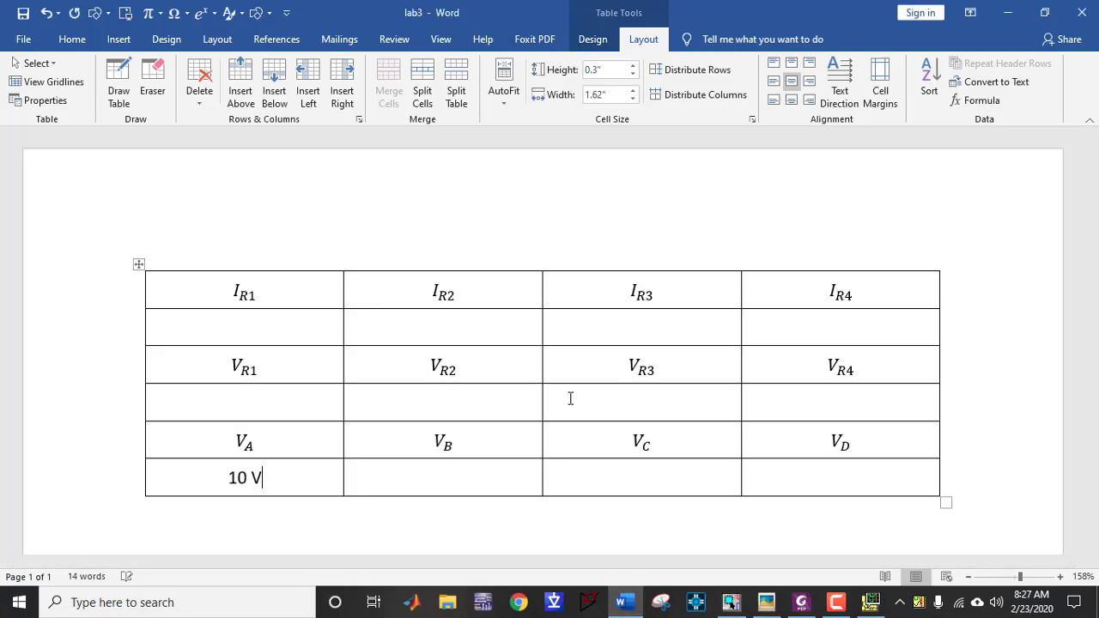
# Check node B in the handout and the simulated schematic, and enter 6.549 V below V_B in the Word table
pyautogui.hotkey('alt', 'Tab')
pyautogui.hotkey('alt', 'Tab')
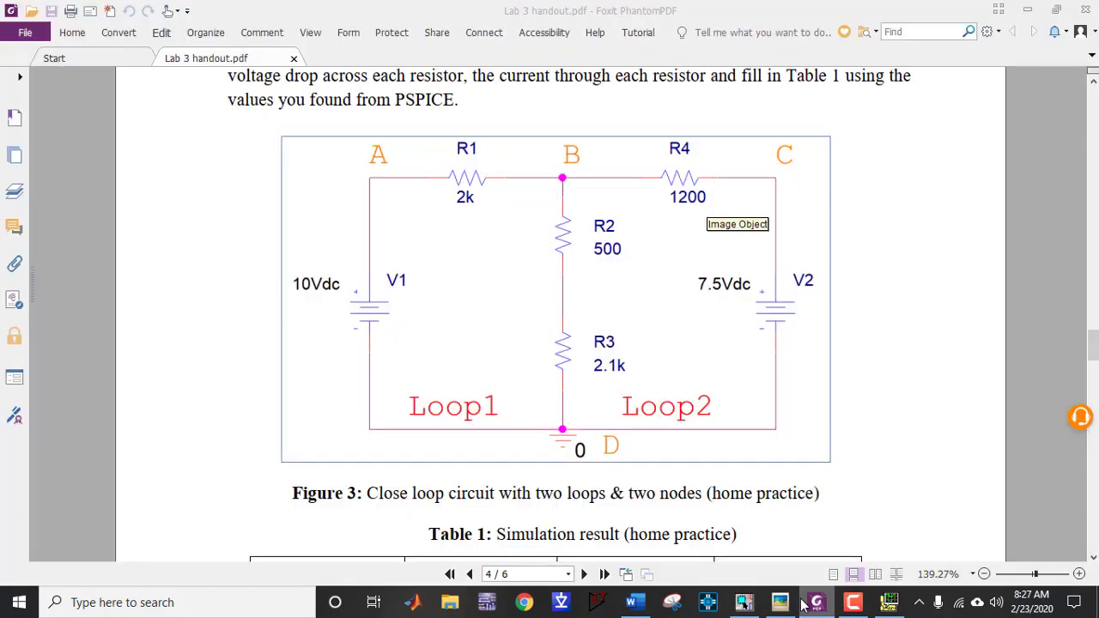
pyautogui.hotkey('alt', 'Tab')
pyautogui.hotkey('alt', 'Tab')
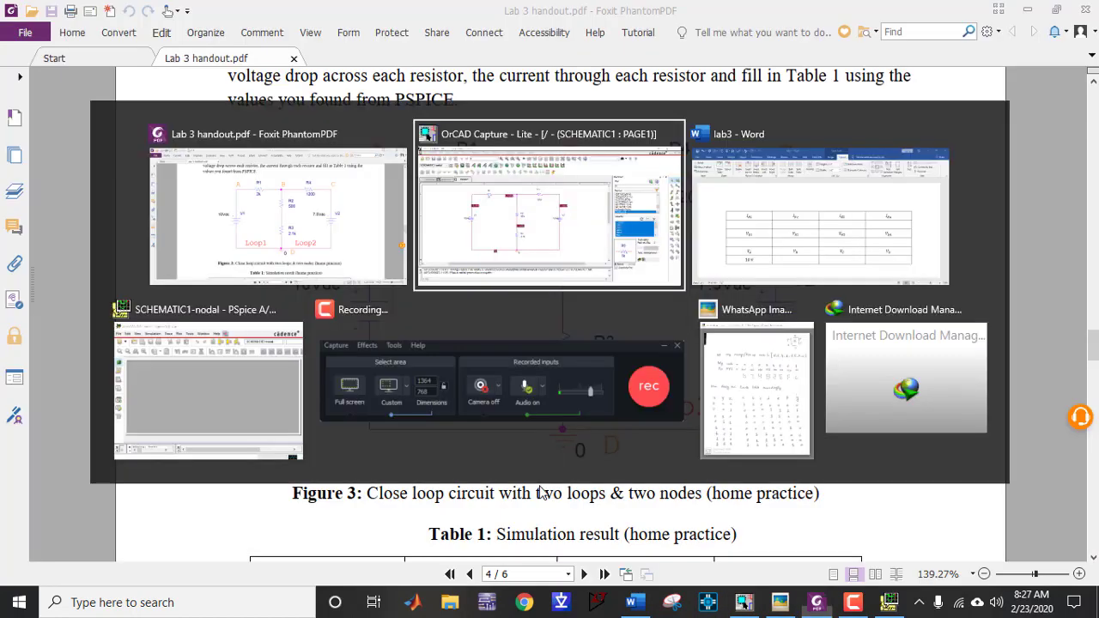
pyautogui.write('6.')
pyautogui.hotkey('alt', 'Tab')
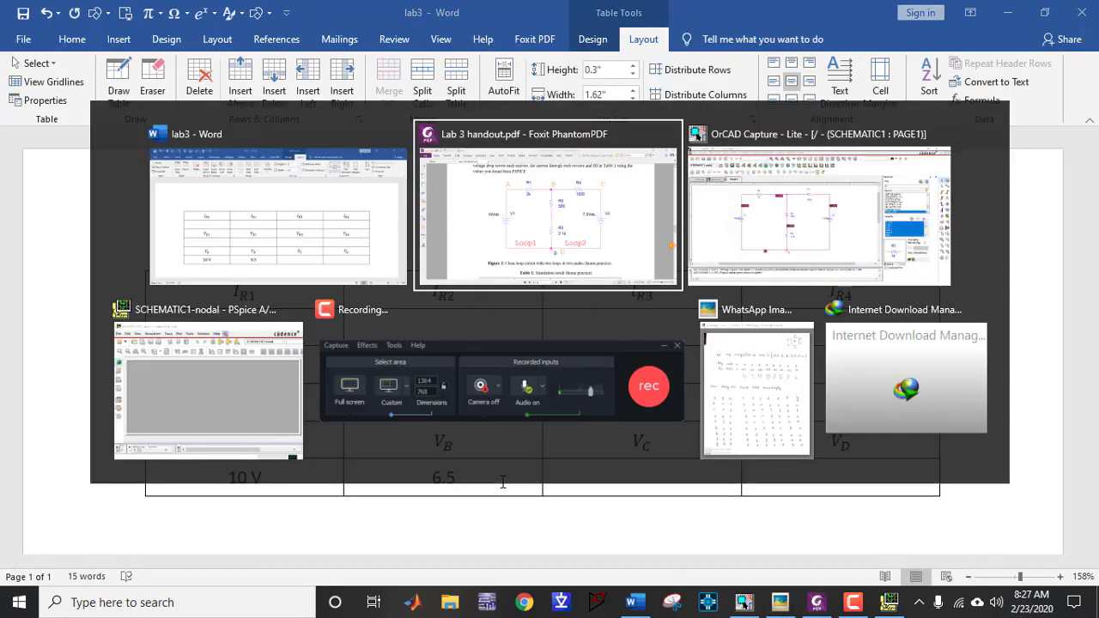
pyautogui.hotkey('alt', 'Tab')
pyautogui.write('5')
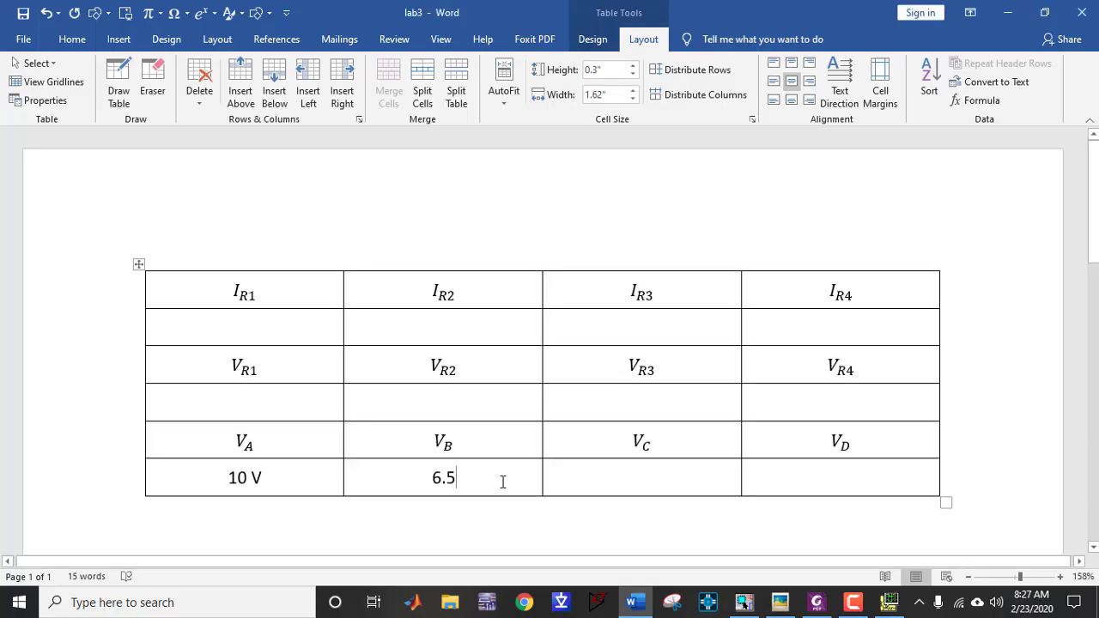
pyautogui.write('49 V')
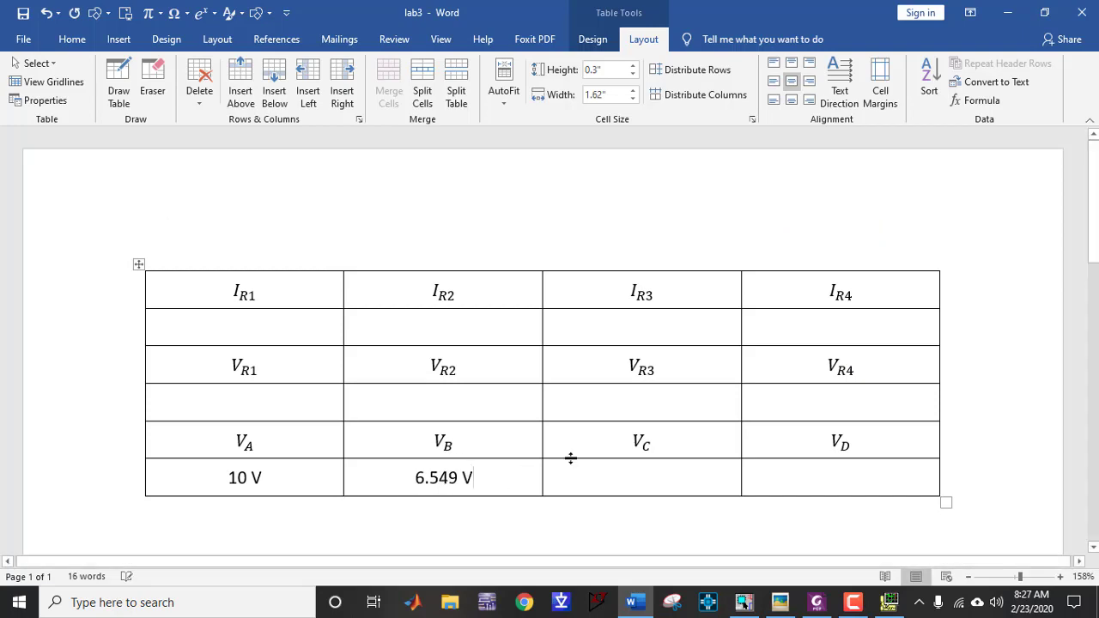
# Check node C in the handout and the simulated schematic, and enter 7.5 V below V_C
pyautogui.hotkey('alt', 'Tab')
pyautogui.press('Tab')
pyautogui.hotkey('alt', 'Tab')
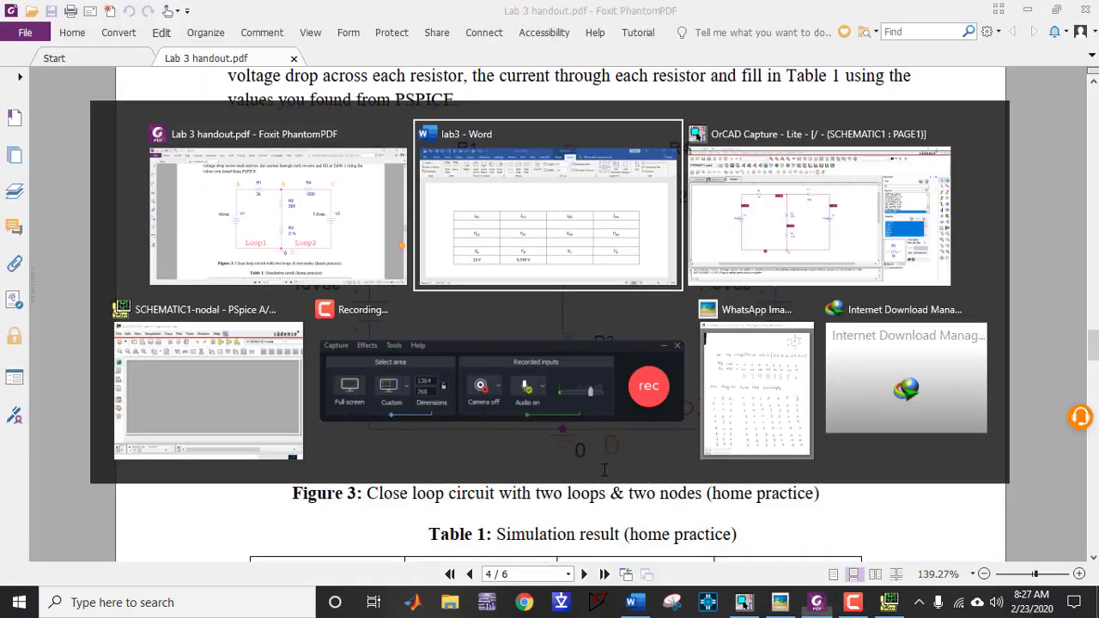
pyautogui.press('Tab')
pyautogui.hotkey('alt', 'Tab')
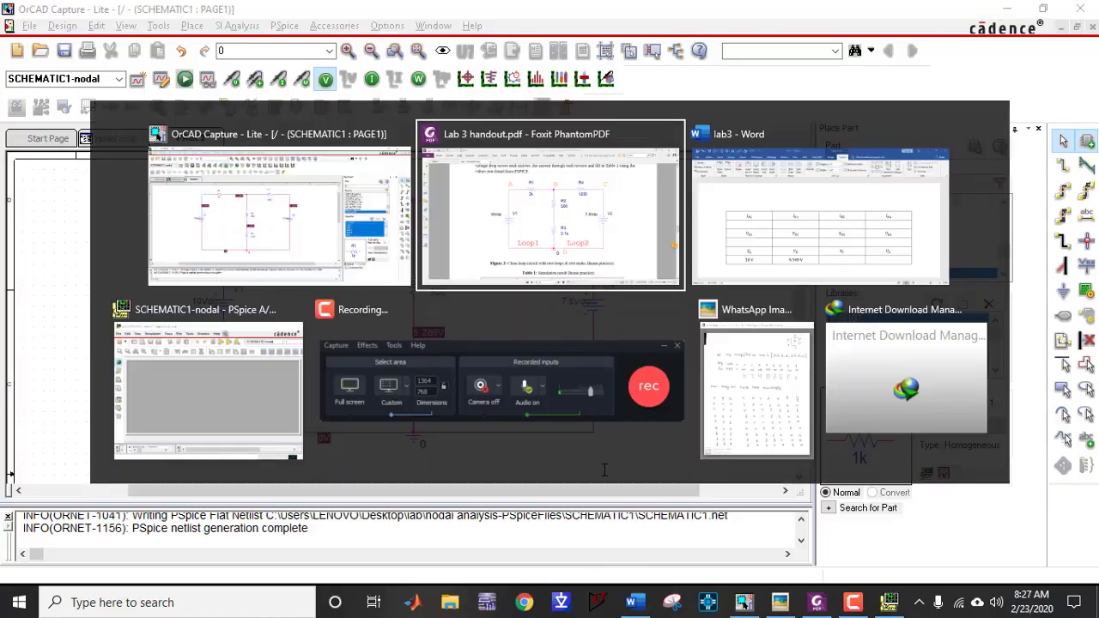
pyautogui.press('Tab')
pyautogui.write('7.5 ')
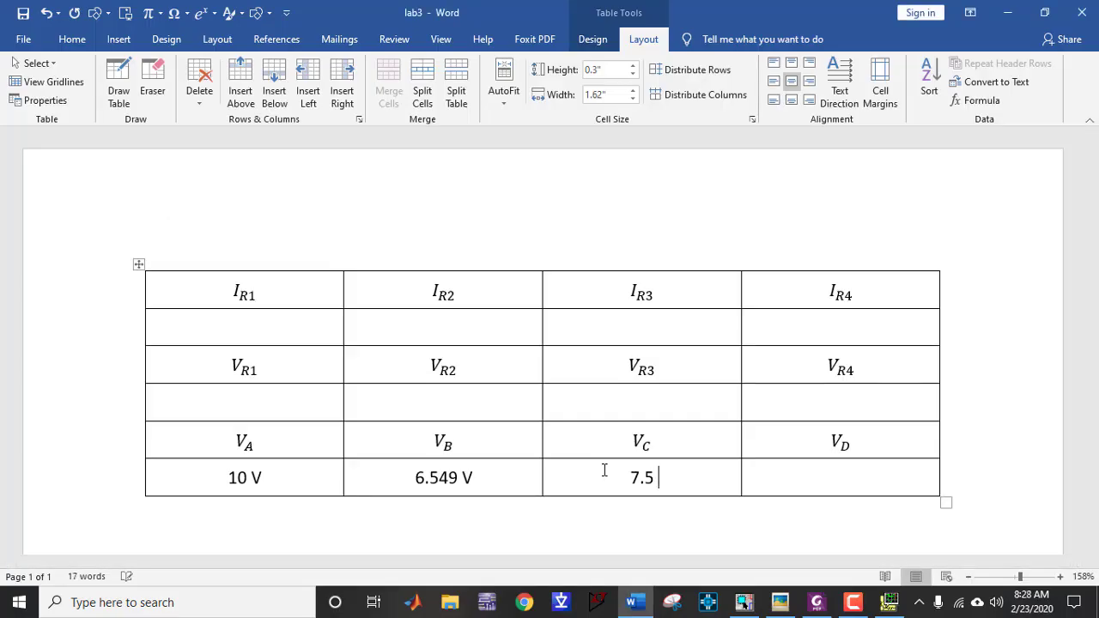
pyautogui.write('V')
# Check node D in the handout and enter 0 V below V_D in the Word table
pyautogui.hotkey('alt', 'Tab')
pyautogui.press('Tab')
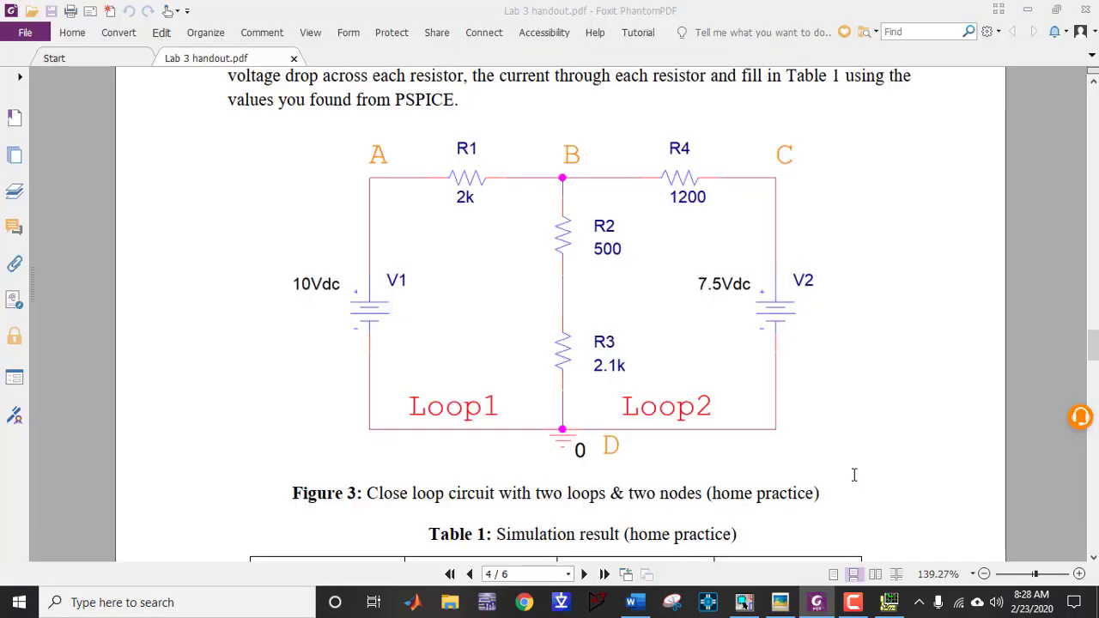
pyautogui.hotkey('alt', 'Tab')
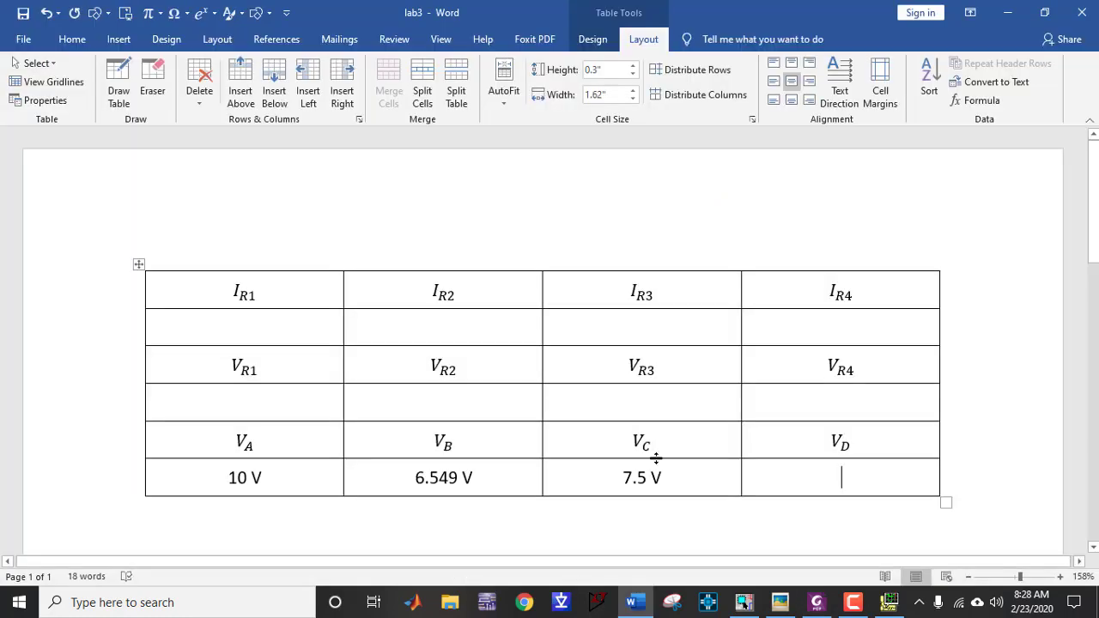
pyautogui.write('0 V')
# Switch back to the OrCAD schematic and display the bias currents alongside the voltages
pyautogui.hotkey('alt', 'Tab')
pyautogui.hotkey('alt', 'Tab')
pyautogui.click(747, 605)
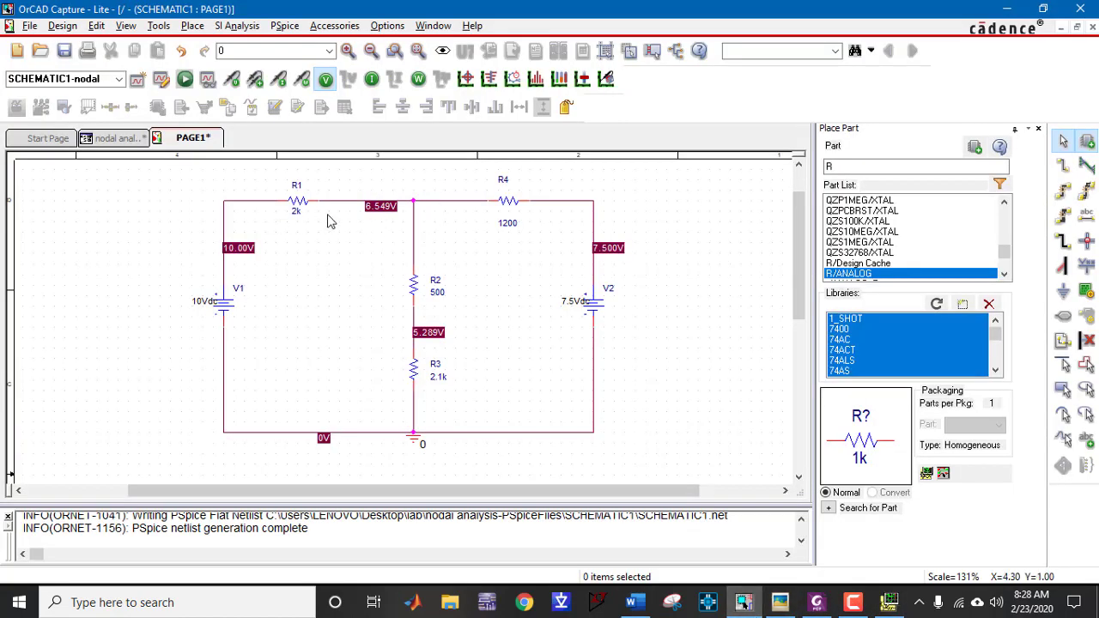
pyautogui.click(372, 79)
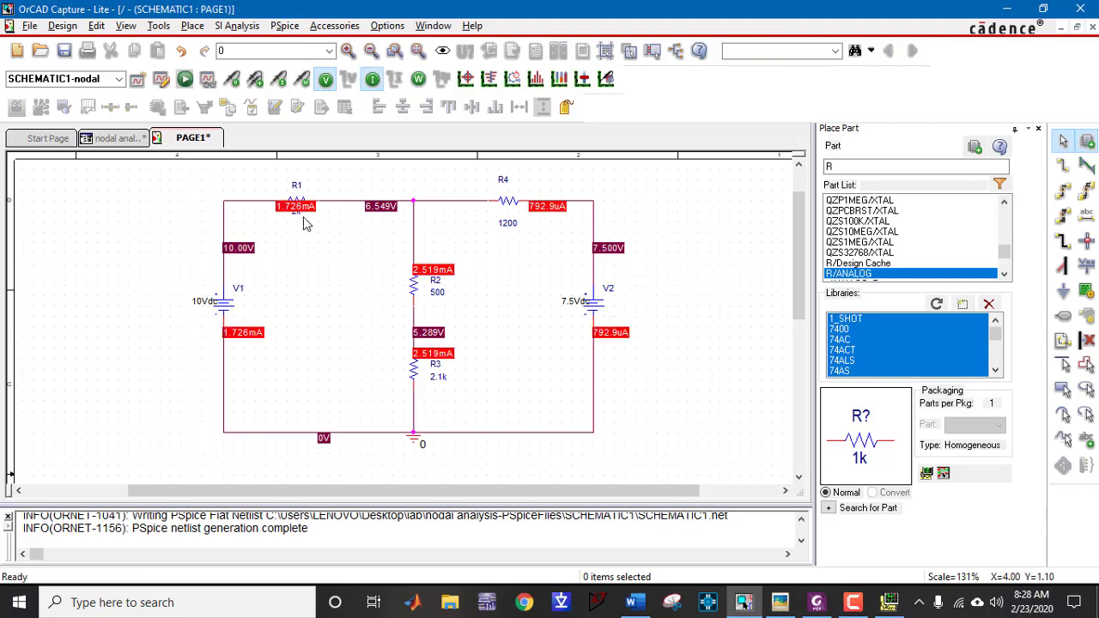
# Read R1's current from the schematic and enter 1.726 mA below I_R1 in the Word table
pyautogui.hotkey('alt', 'Tab')
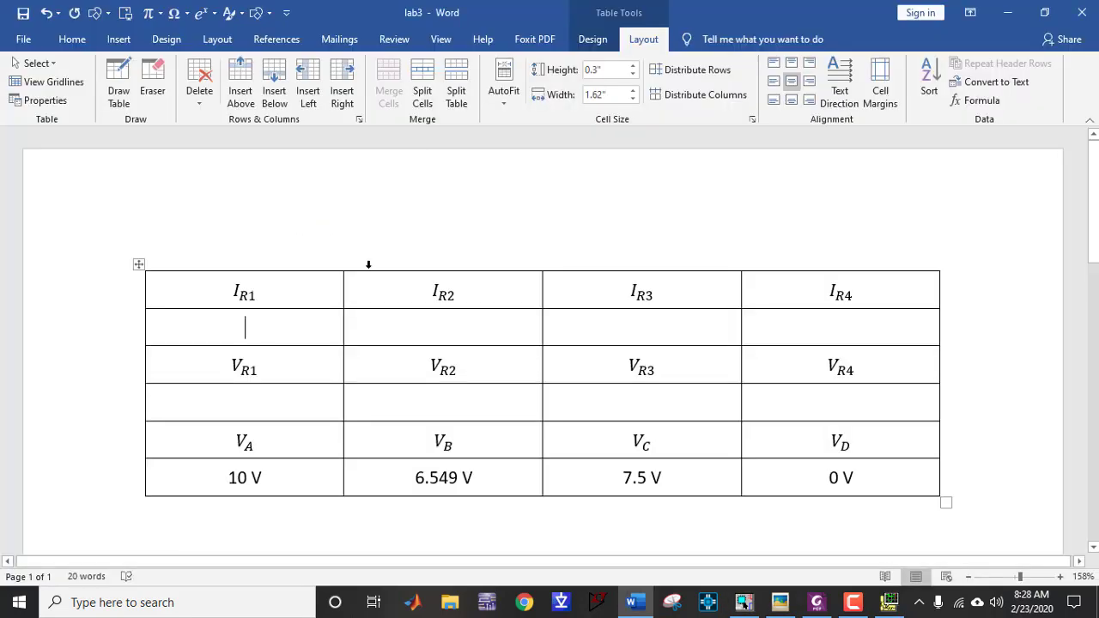
pyautogui.hotkey('alt', 'Tab')
pyautogui.hotkey('alt', 'Tab')
pyautogui.write('1.')
pyautogui.hotkey('alt', 'Tab')
pyautogui.hotkey('alt', 'Tab')
pyautogui.write('725')
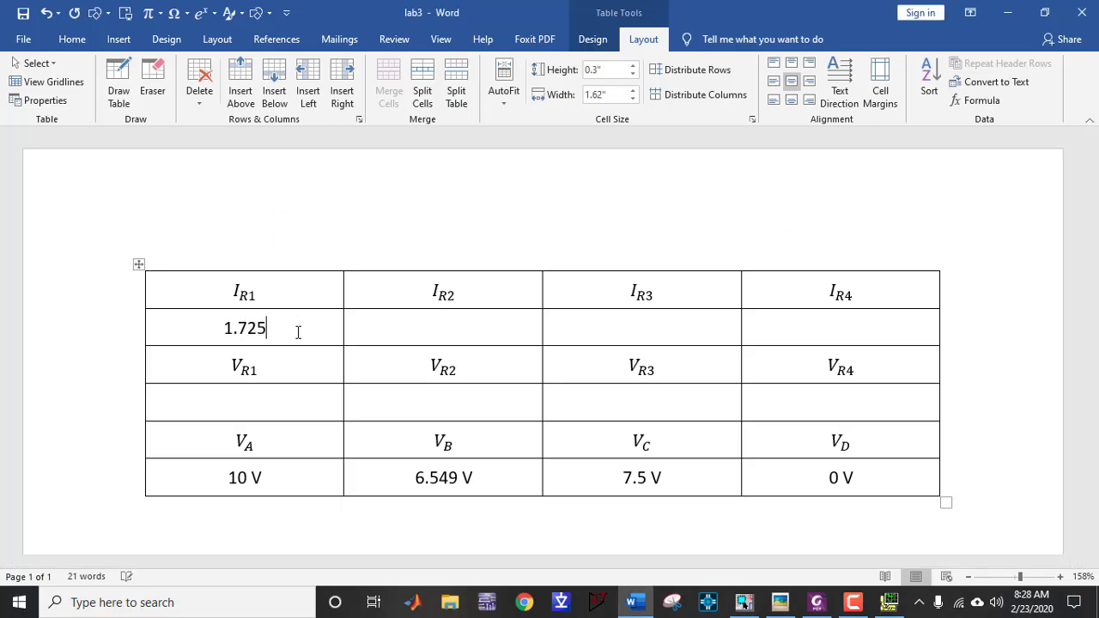
pyautogui.hotkey('alt', 'Tab')
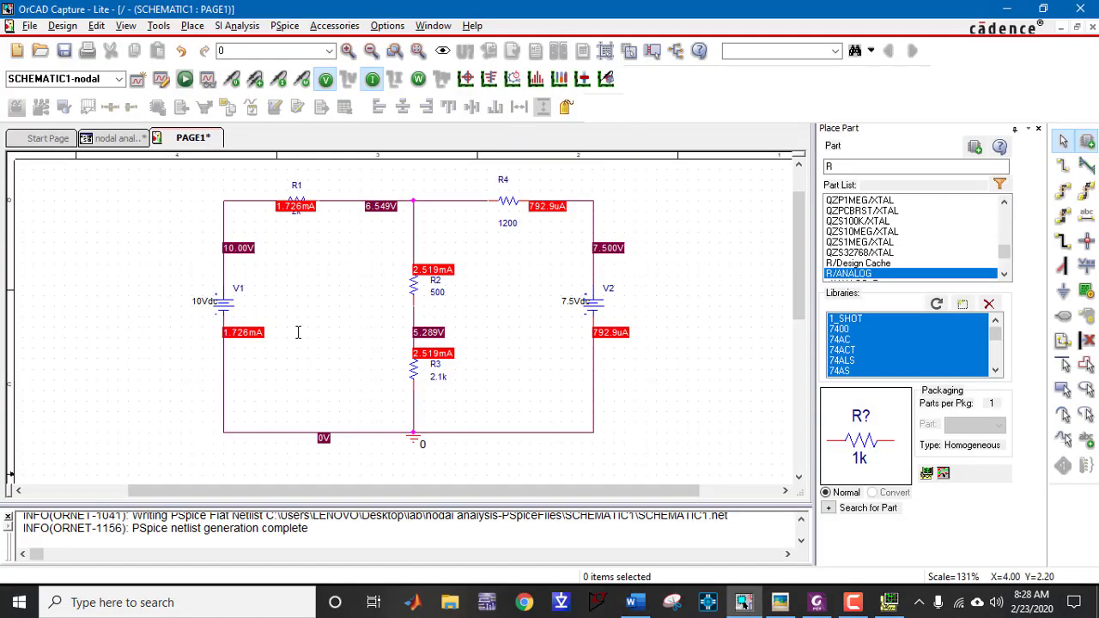
pyautogui.hotkey('alt', 'Tab')
pyautogui.press('BackSpace')
pyautogui.write('6 ')
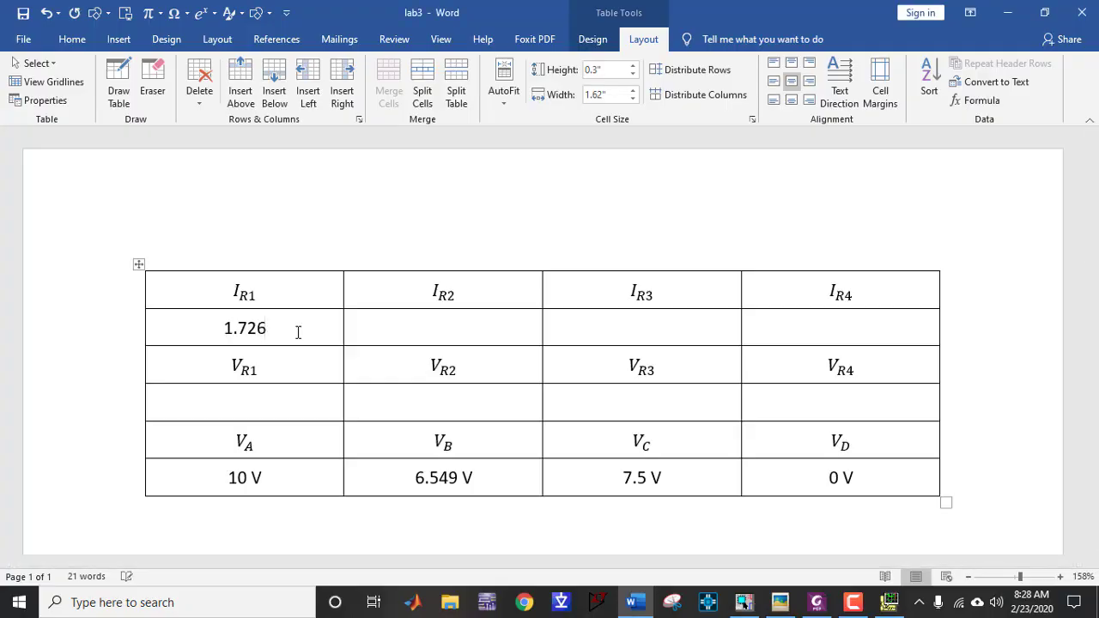
pyautogui.write('mA')
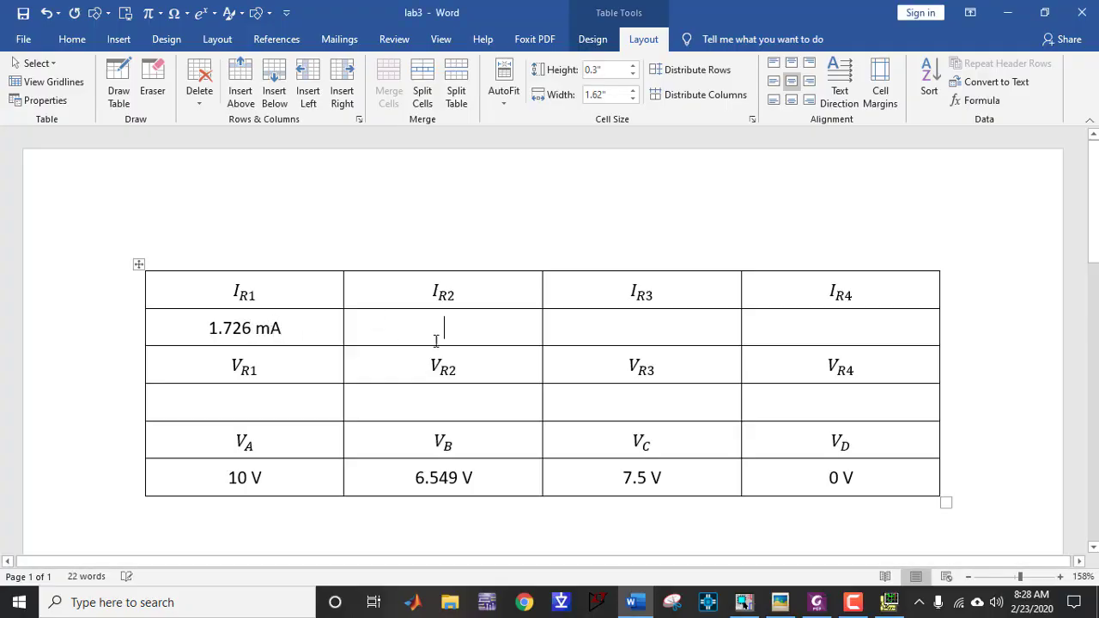
# Read R2's current from the schematic and enter 2.519 mA below I_R2 in the Word table
pyautogui.hotkey('alt', 'Tab')
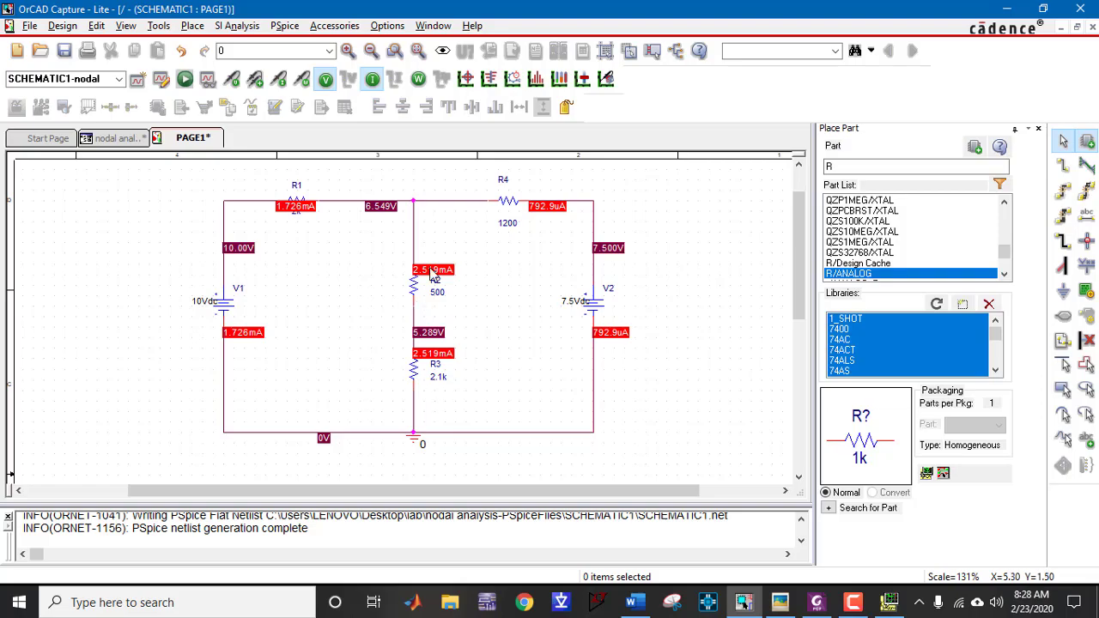
pyautogui.hotkey('alt', 'Tab')
pyautogui.press('Tab')
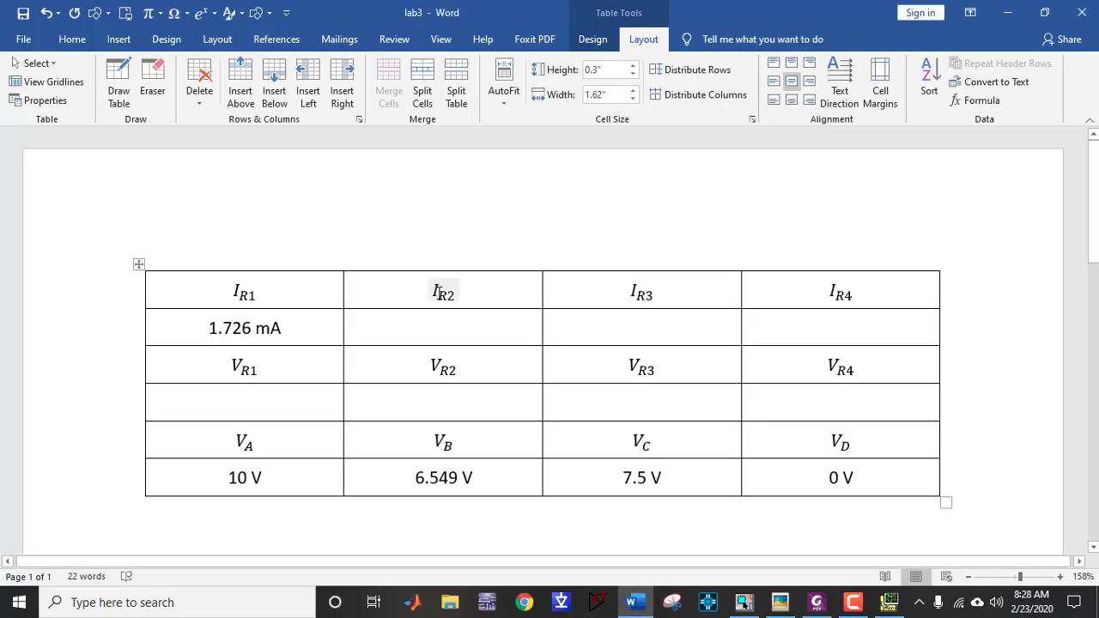
pyautogui.write('2.519 ,')
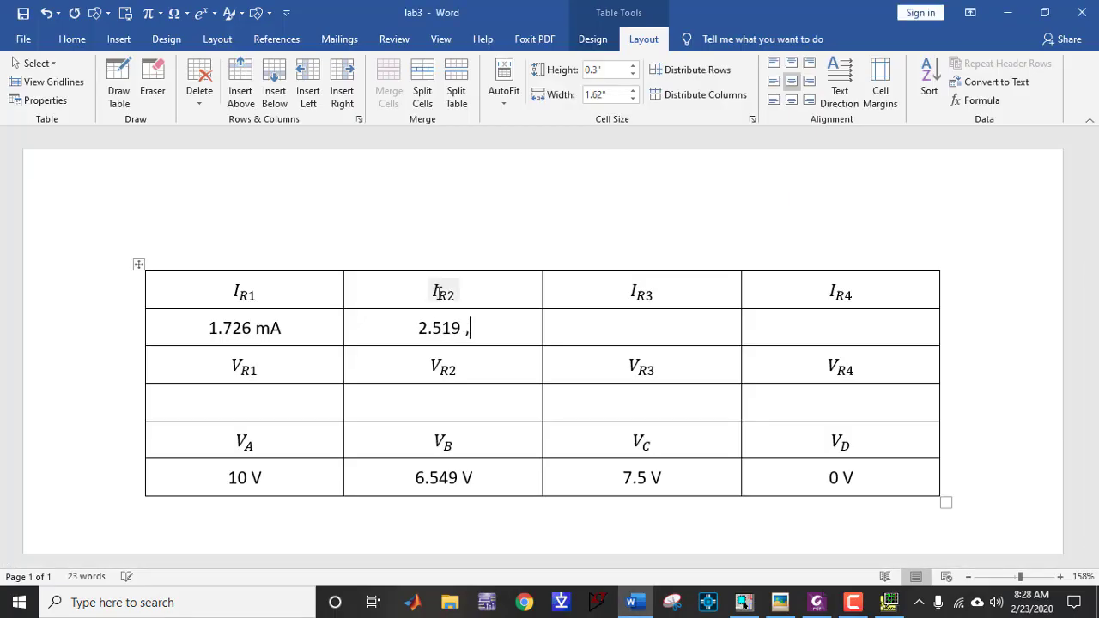
pyautogui.press('BackSpace')
pyautogui.write('mA')
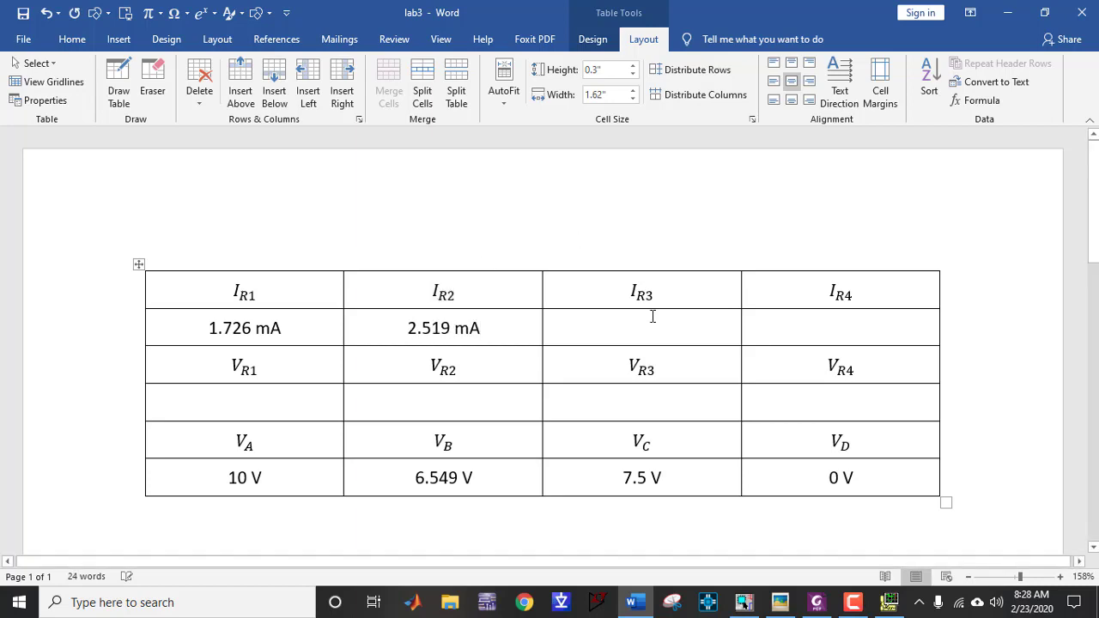
# Enter 2.519 mA below I_R3 in the Word table, checking it against R3's current on the schematic
pyautogui.write('2.59')
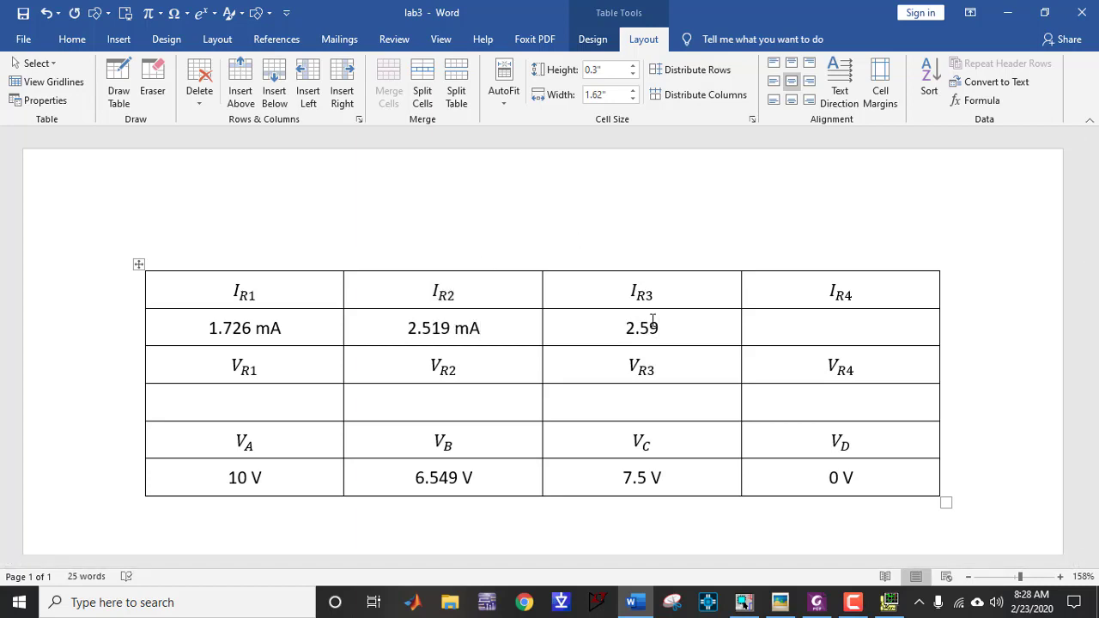
pyautogui.hotkey('alt', 'Tab')
pyautogui.hotkey('alt', 'Tab')
pyautogui.press('BackSpace')
pyautogui.write('19 mA')
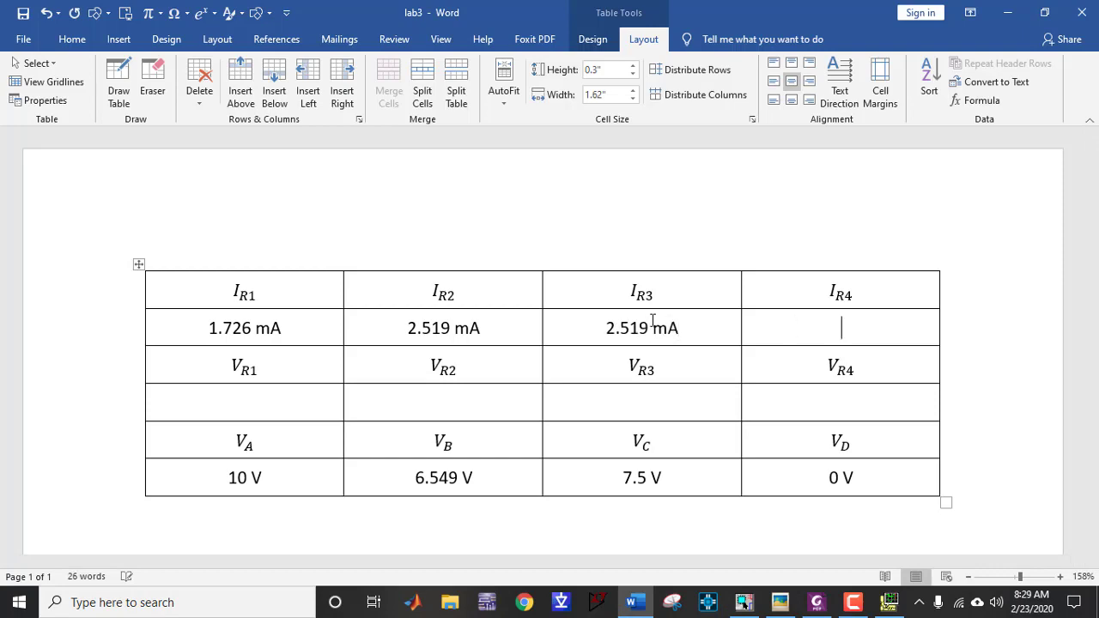
# Read R4's current from the OrCAD schematic and enter 792.9 uA below I_R4 in the Word table
pyautogui.hotkey('alt', 'Tab')
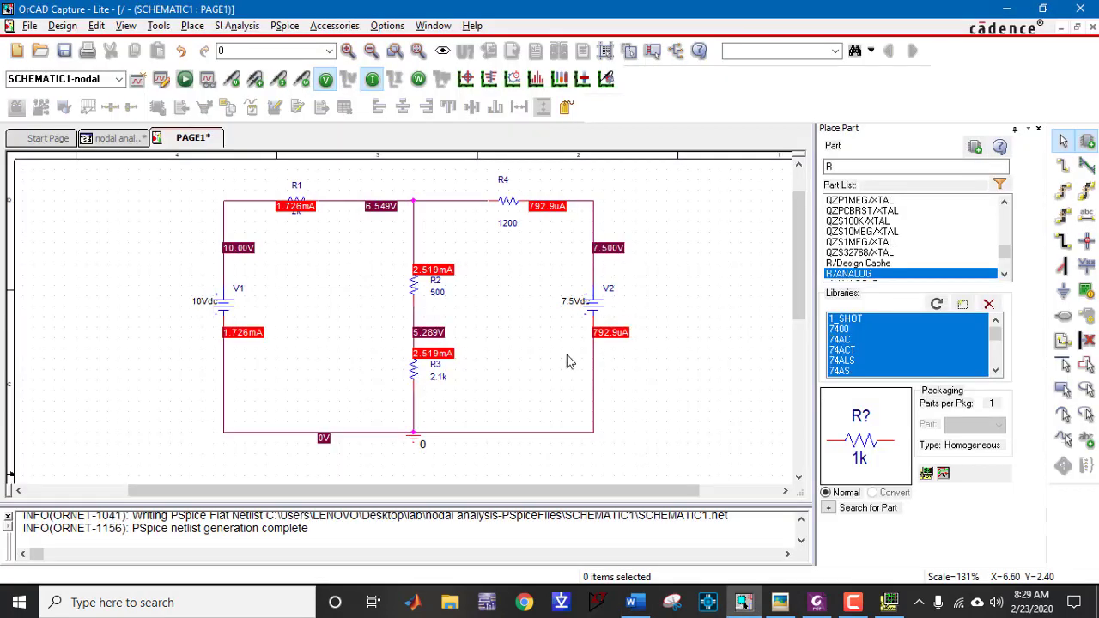
pyautogui.scroll(2, 546, 217)
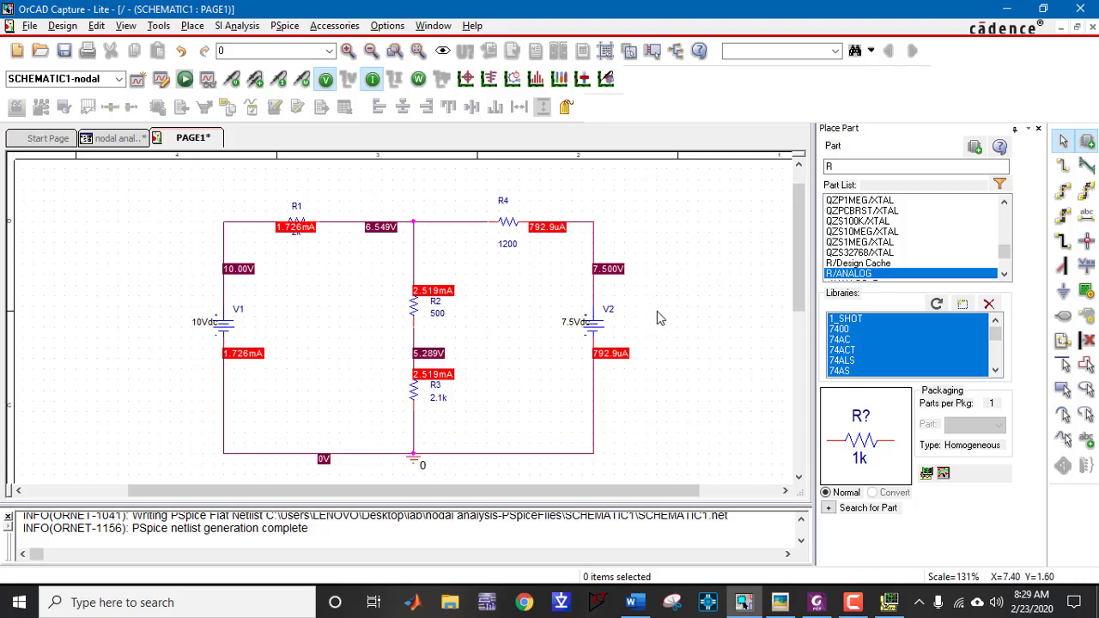
pyautogui.keyDown('ctrl'); pyautogui.scroll(2, 657, 340); pyautogui.keyUp('ctrl')
pyautogui.keyDown('ctrl'); pyautogui.scroll(-1, 512, 386); pyautogui.keyUp('ctrl')
pyautogui.keyDown('ctrl'); pyautogui.scroll(-1, 657, 338); pyautogui.keyUp('ctrl')
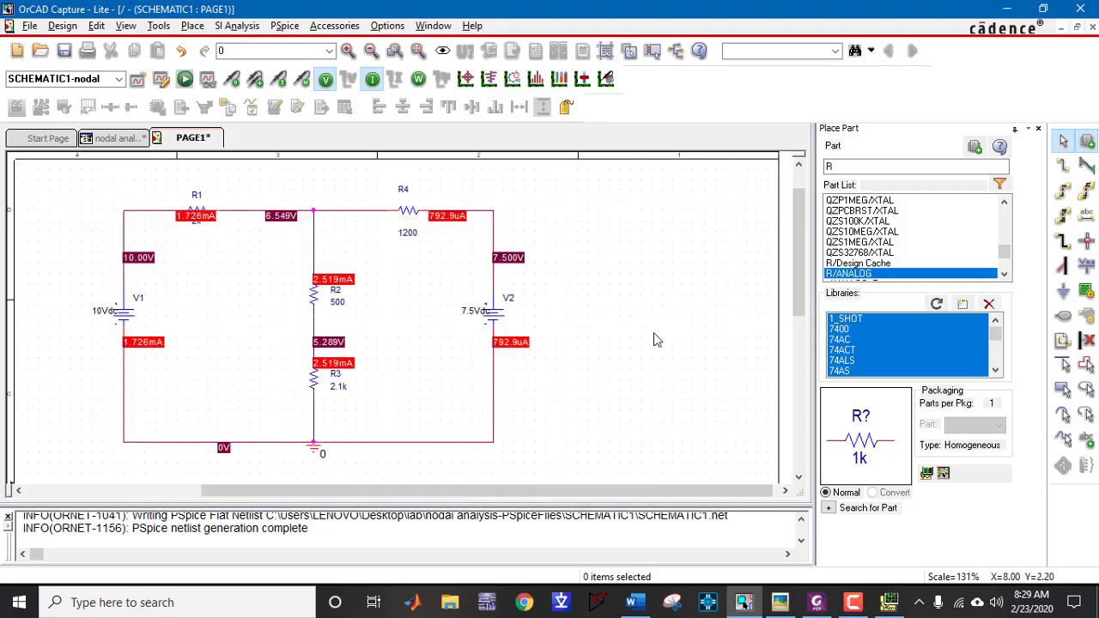
pyautogui.keyDown('ctrl'); pyautogui.scroll(1, 340, 250); pyautogui.keyUp('ctrl')
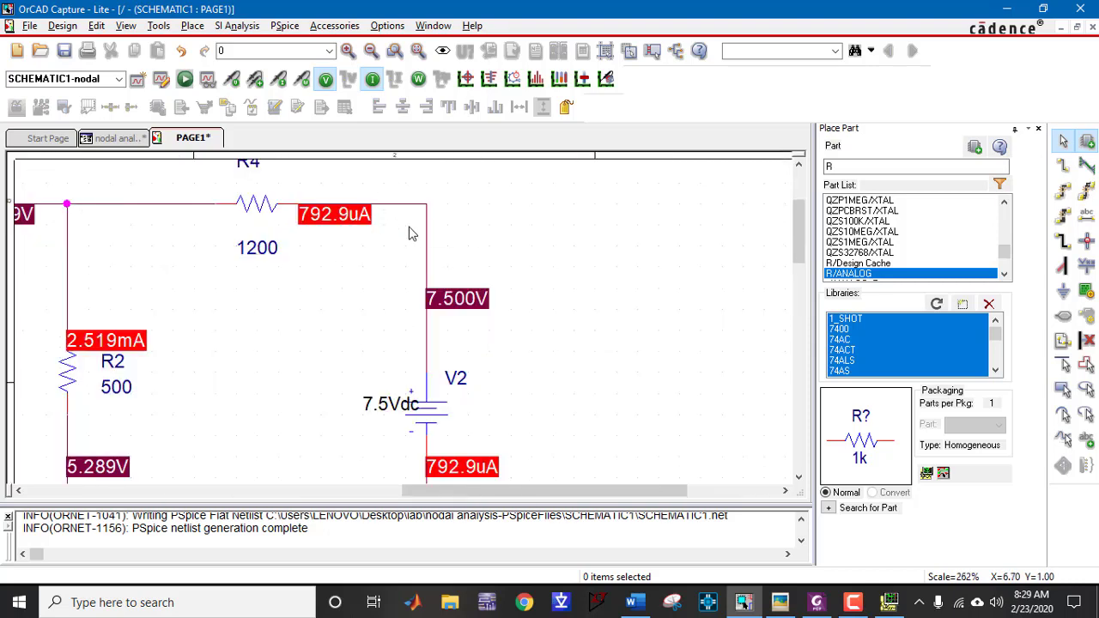
pyautogui.hotkey('alt', 'Tab')
pyautogui.click(772, 319)
pyautogui.hotkey('alt', 'Tab')
pyautogui.hotkey('alt', 'Tab')
pyautogui.write('792')
pyautogui.hotkey('alt', 'Tab')
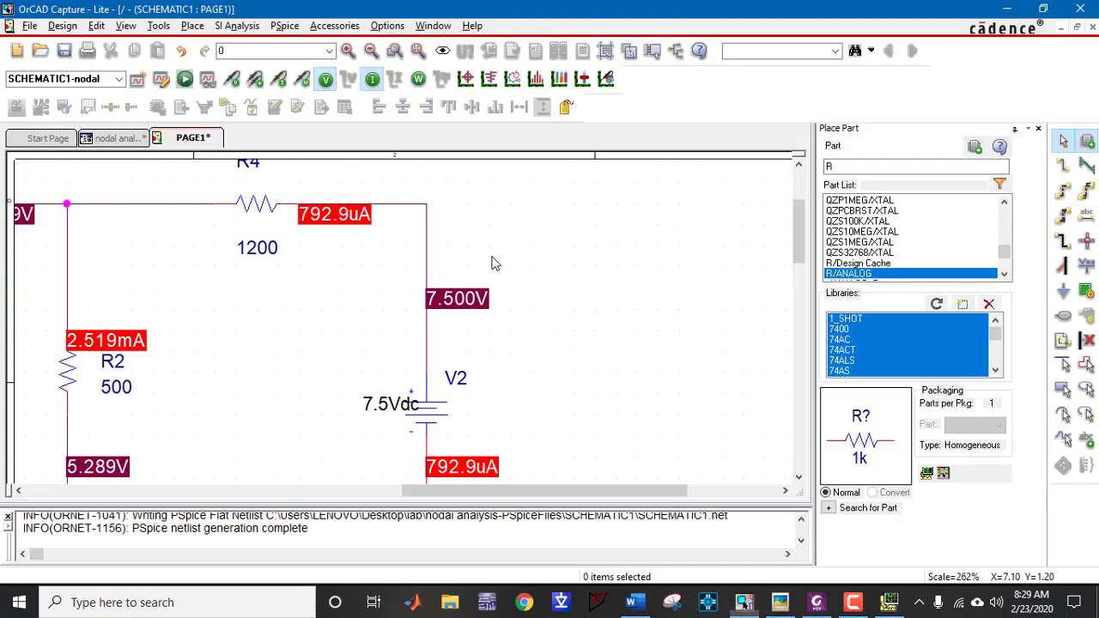
pyautogui.hotkey('alt', 'Tab')
pyautogui.write('.9 uA')
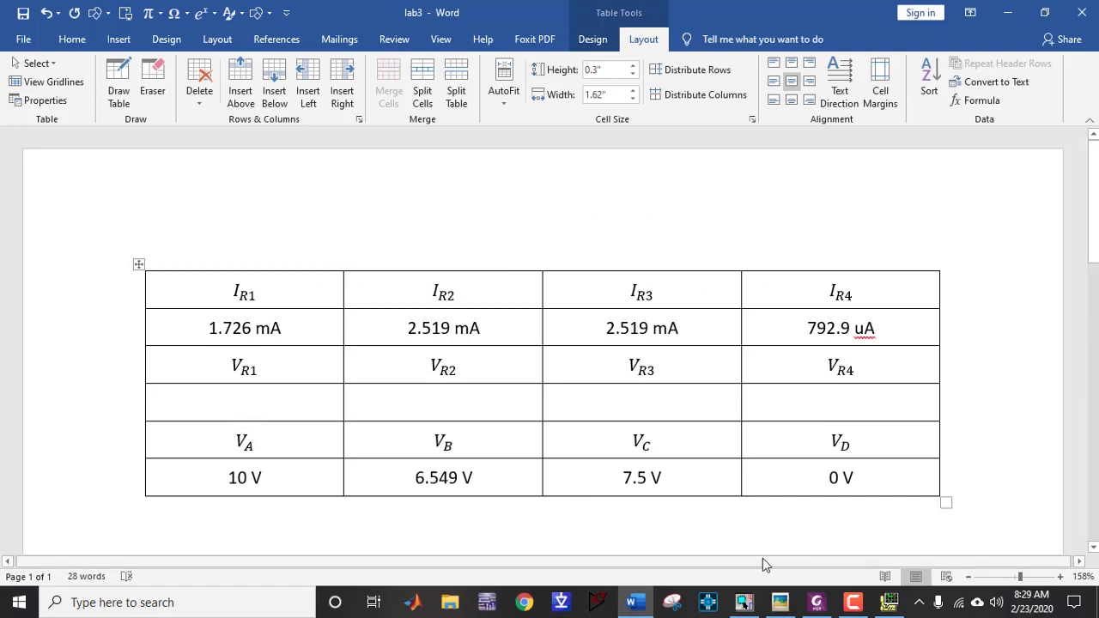
# Locate the node voltages on both sides of R1 on the schematic and start the V_R1 entry in Word with "10 -"
pyautogui.keyDown('ctrl'); pyautogui.scroll(-1, 631, 520); pyautogui.keyUp('ctrl')
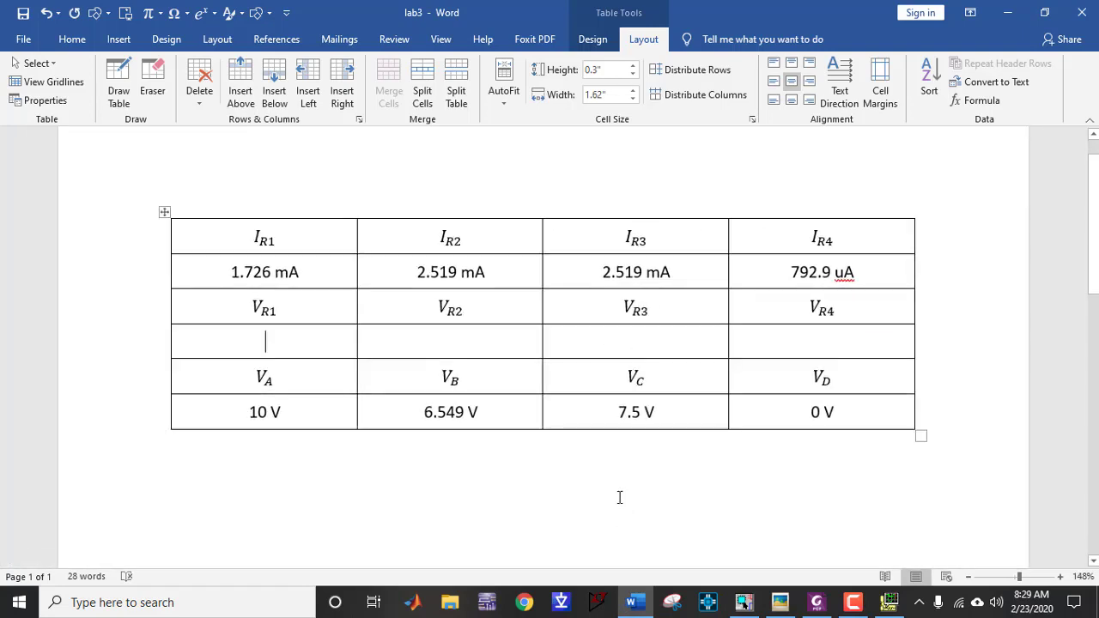
pyautogui.hotkey('alt', 'Tab')
pyautogui.moveTo(621, 493); pyautogui.dragTo(460, 502)
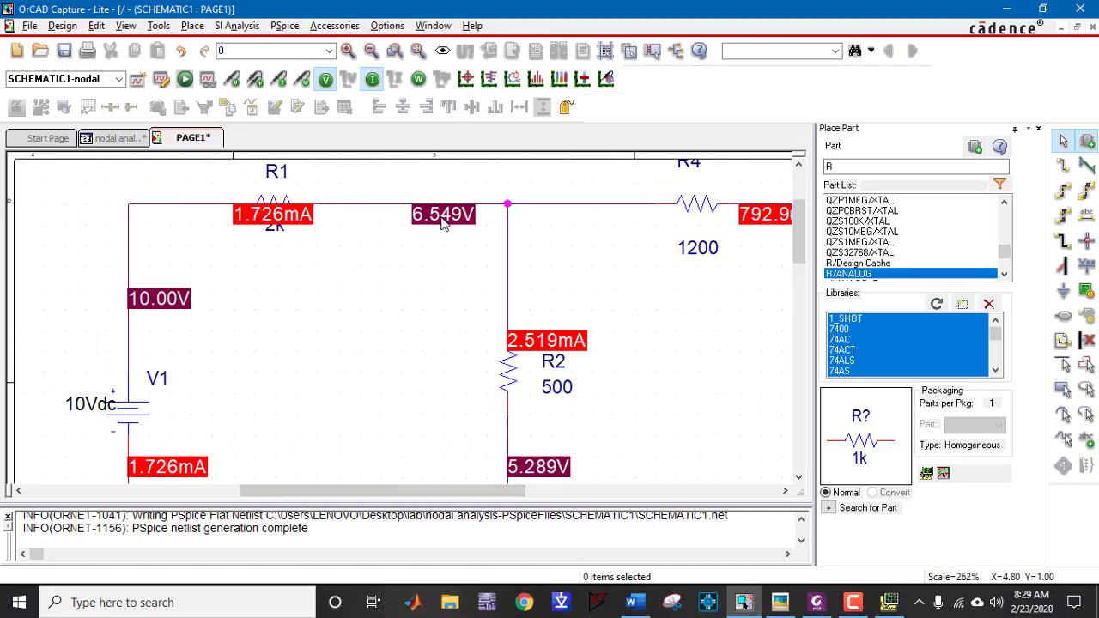
pyautogui.hotkey('alt', 'Tab')
pyautogui.click(304, 333)
pyautogui.write('1')
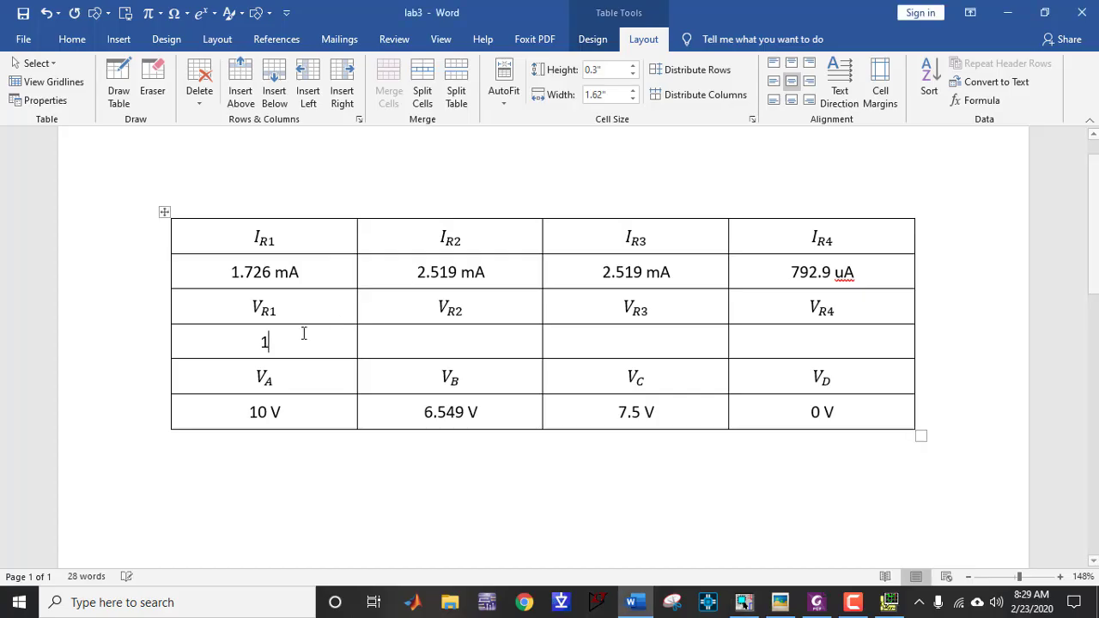
pyautogui.write('0 -')
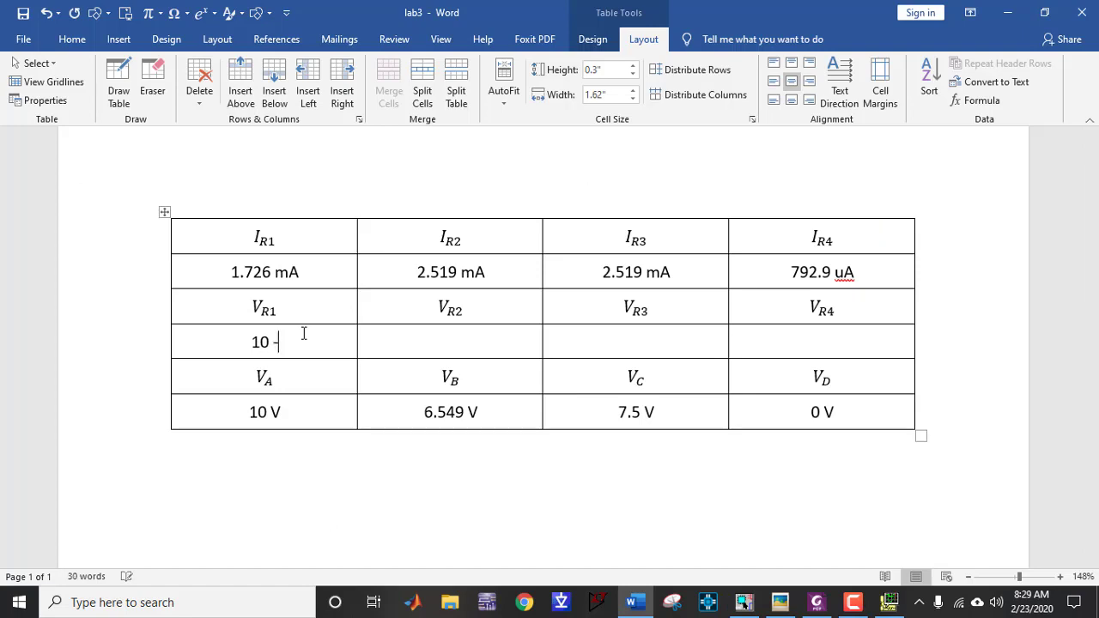
# Complete the V_R1 entry as (10 – 6.549 ) V, checking the middle node's voltage on the schematic
pyautogui.hotkey('alt', 'Tab')
pyautogui.write('6.5')
pyautogui.hotkey('alt', 'Tab')
pyautogui.hotkey('alt', 'Tab')
pyautogui.write('49 )')
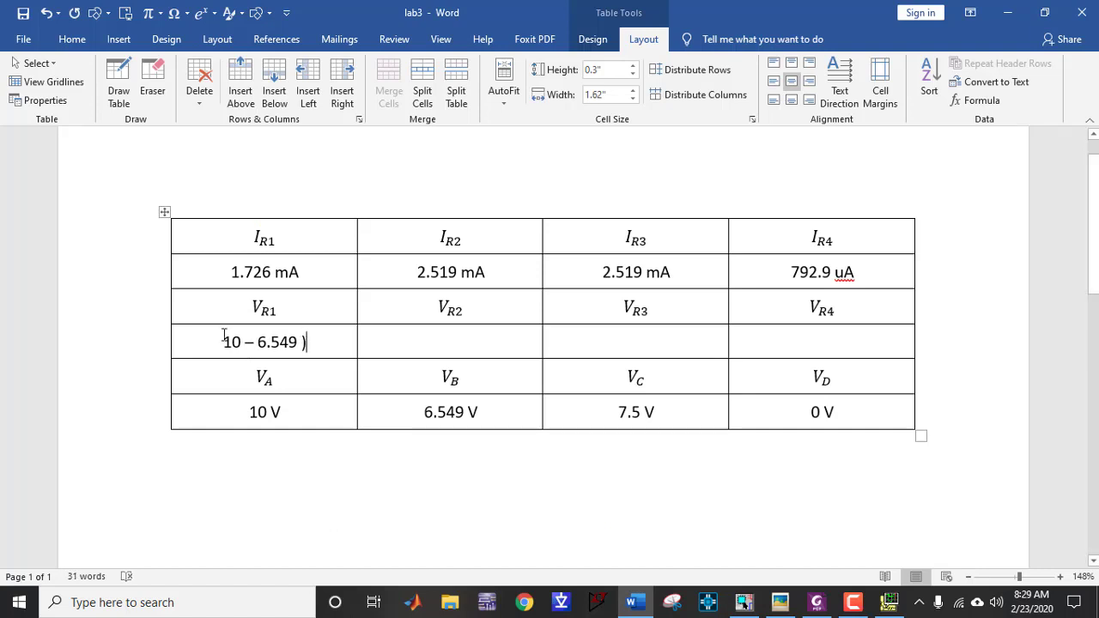
pyautogui.write('(')
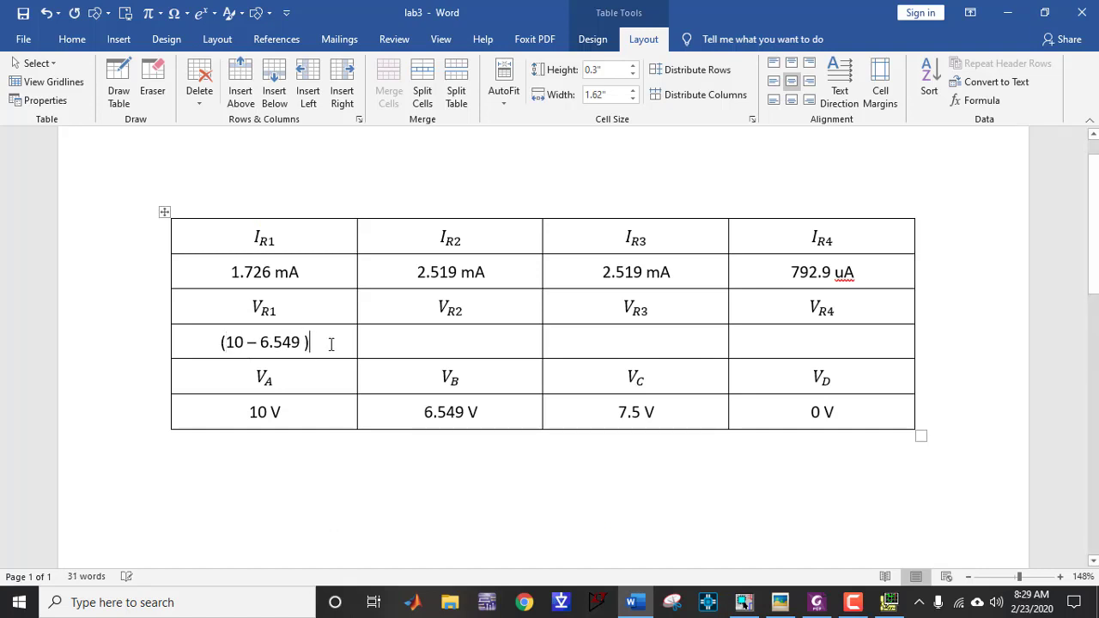
pyautogui.write(' V')
# Inspect the node voltages around R2 on the schematic and enter 6.549 as the first term below V_R2 in Word
pyautogui.hotkey('alt', 'Tab')
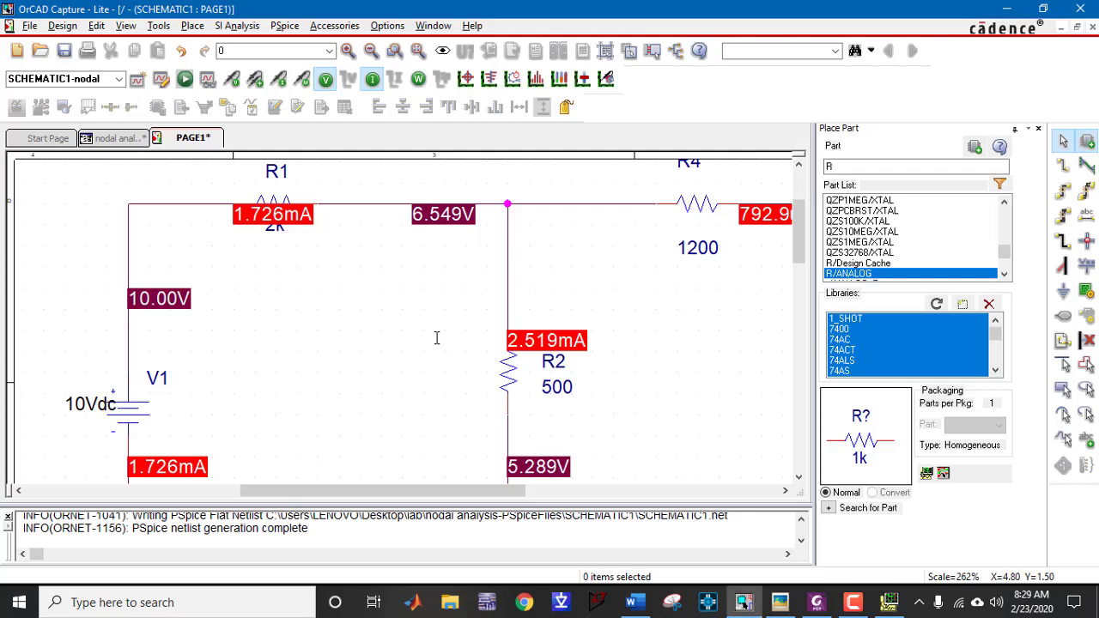
pyautogui.scroll(-3, 438, 337)
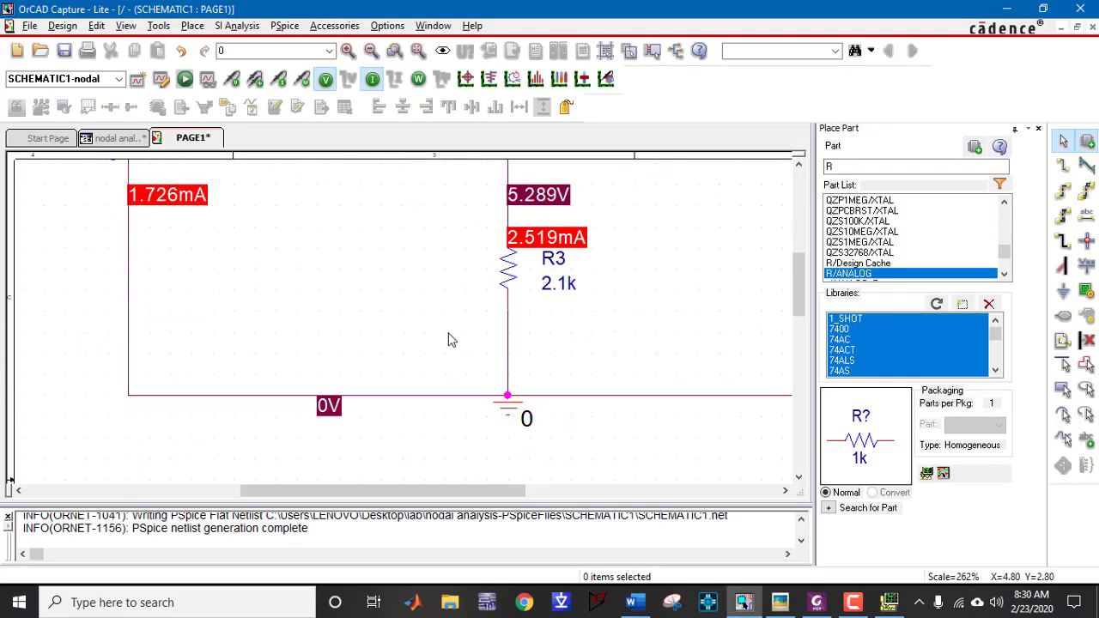
pyautogui.scroll(2, 447, 324)
pyautogui.scroll(1, 548, 381)
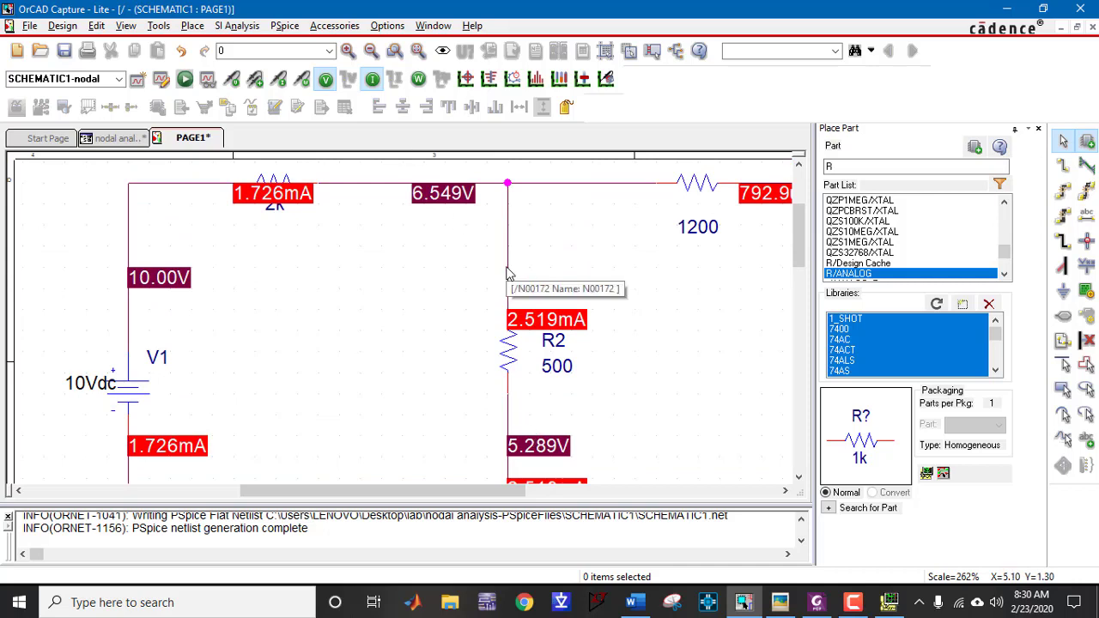
pyautogui.hotkey('alt', 'Tab')
pyautogui.write('6.')
pyautogui.hotkey('alt', 'Tab')
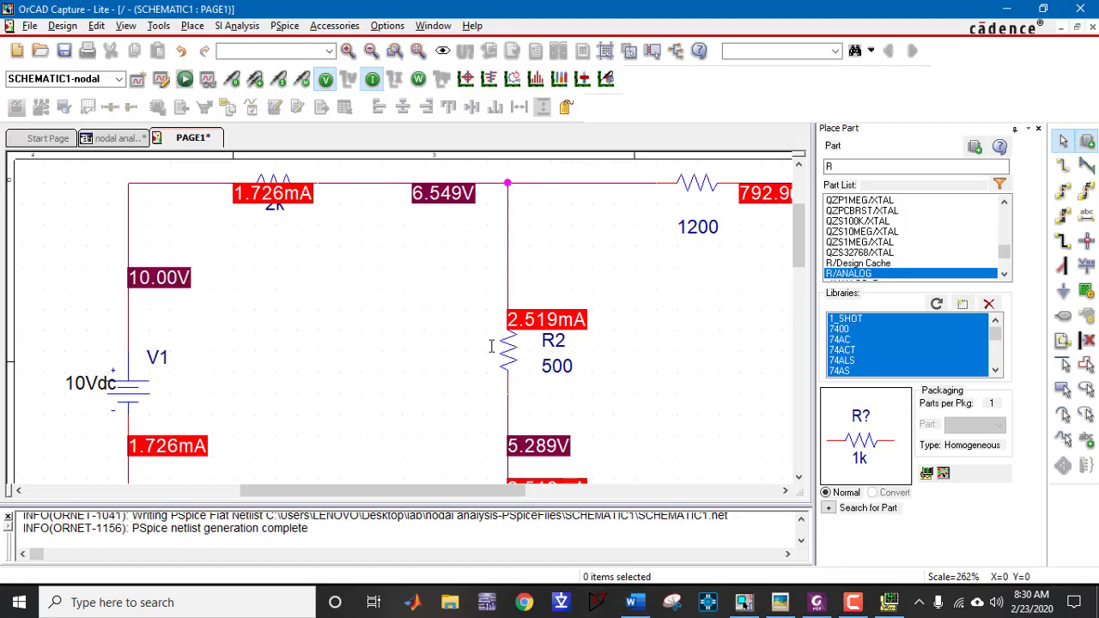
pyautogui.hotkey('alt', 'Tab')
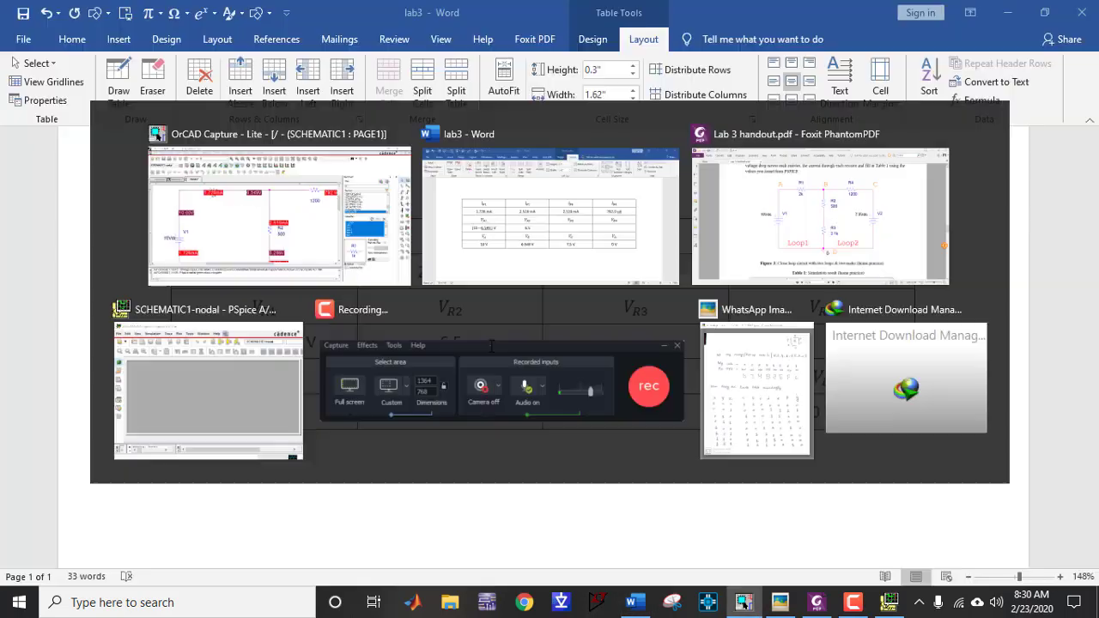
pyautogui.write('549')
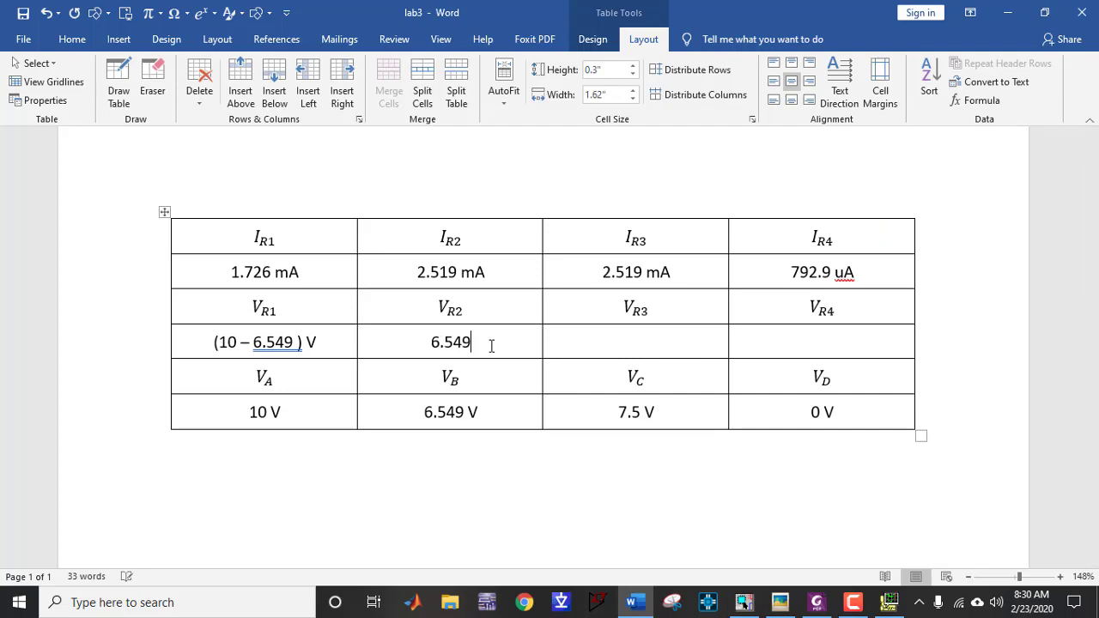
# Complete the V_R2 entry as (6.549 -5.289 ) V, using the voltage between R2 and R3 on the schematic
pyautogui.hotkey('alt', 'Tab')
pyautogui.hotkey('alt', 'Tab')
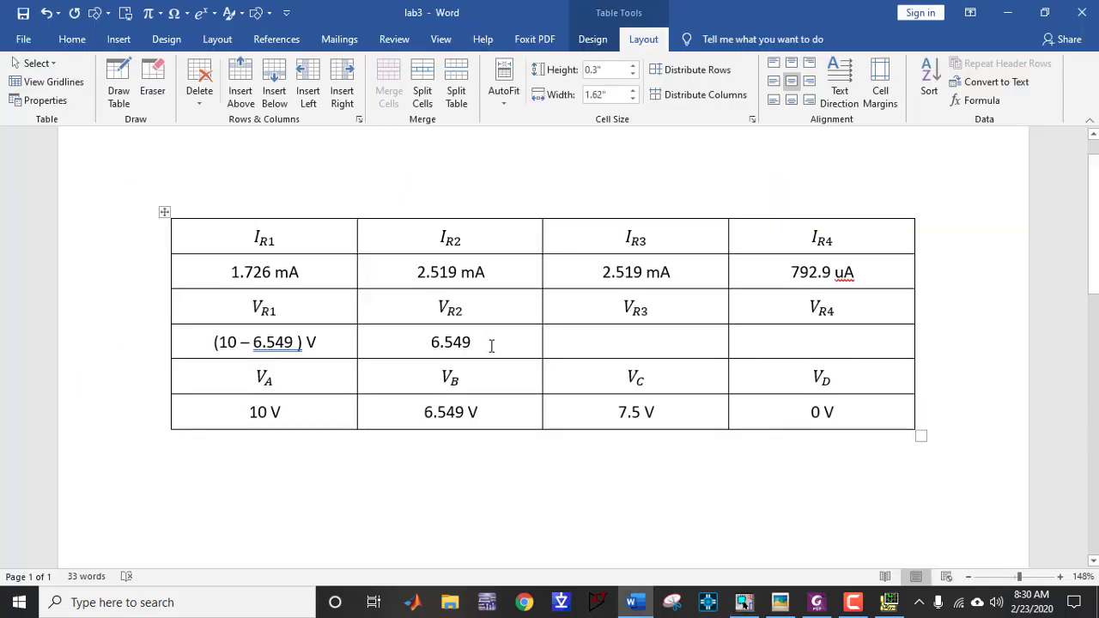
pyautogui.write('-')
pyautogui.hotkey('alt', 'Tab')
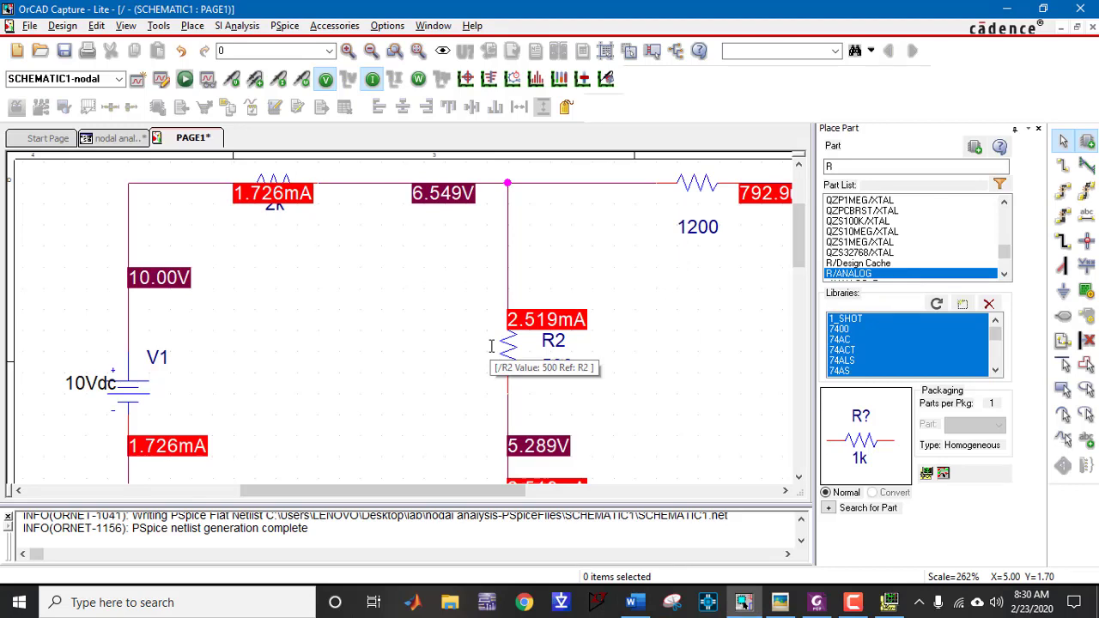
pyautogui.hotkey('alt', 'Tab')
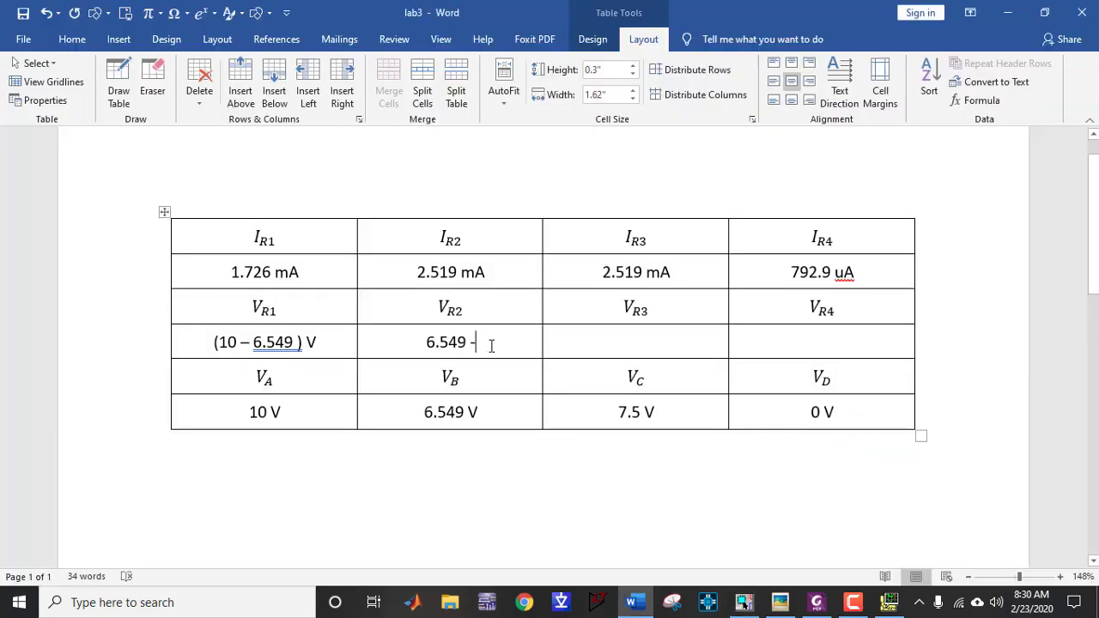
pyautogui.write('5.28')
pyautogui.hotkey('alt', 'Tab')
pyautogui.hotkey('alt', 'Tab')
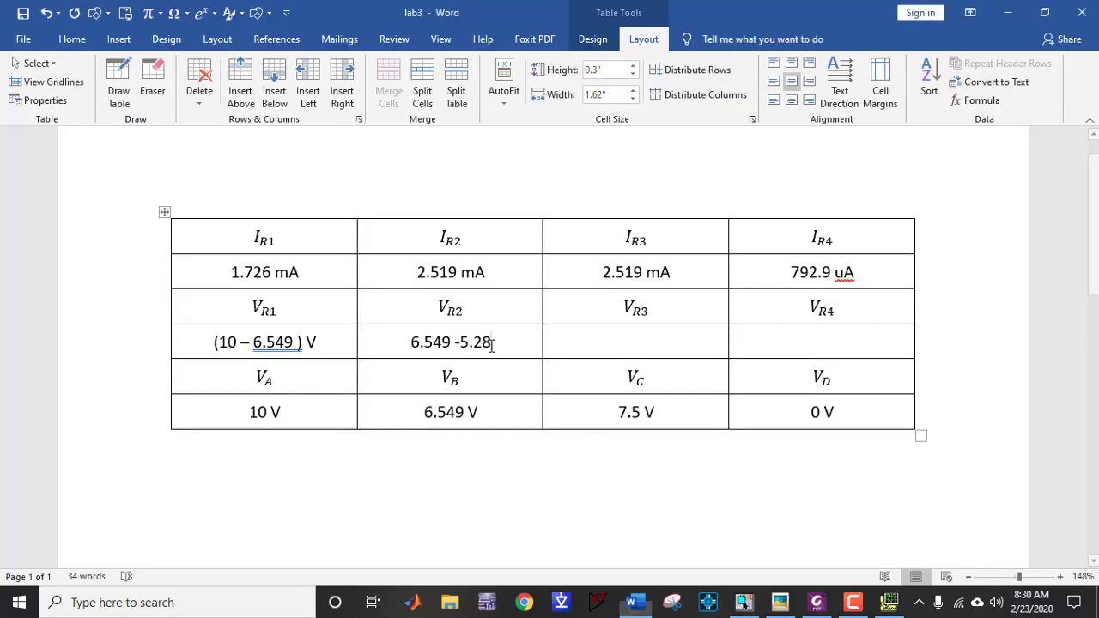
pyautogui.write('9 ')
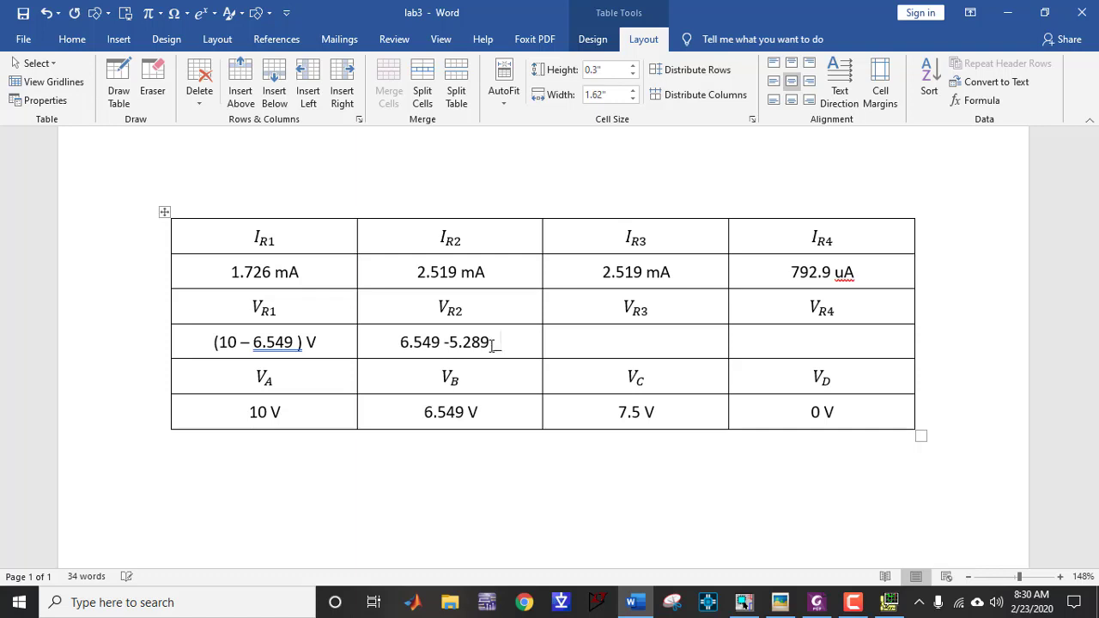
pyautogui.write(')')
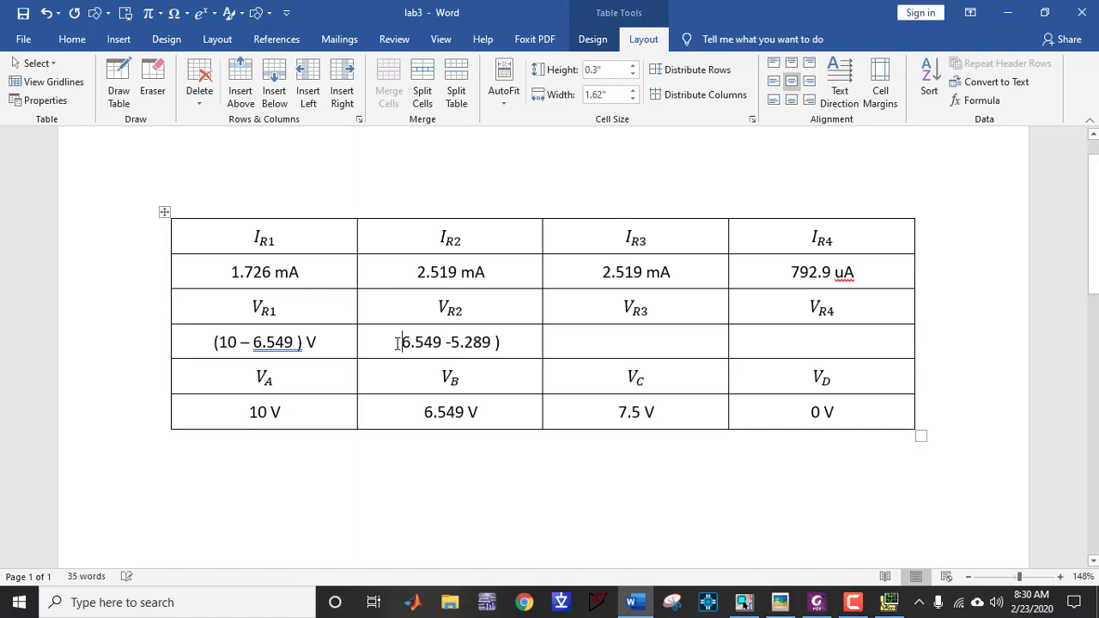
pyautogui.write('(')
pyautogui.click(513, 349)
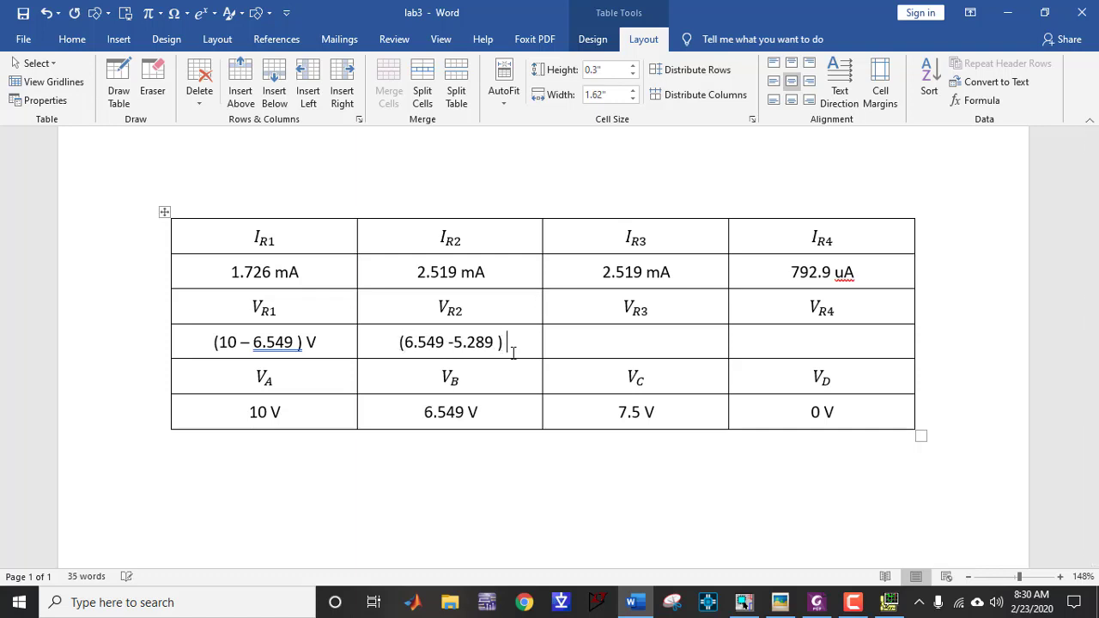
pyautogui.write('V')
# Read the voltage across R3 from the schematic and enter 5.289 V below V_R3 in the Word table
pyautogui.hotkey('alt', 'Tab')
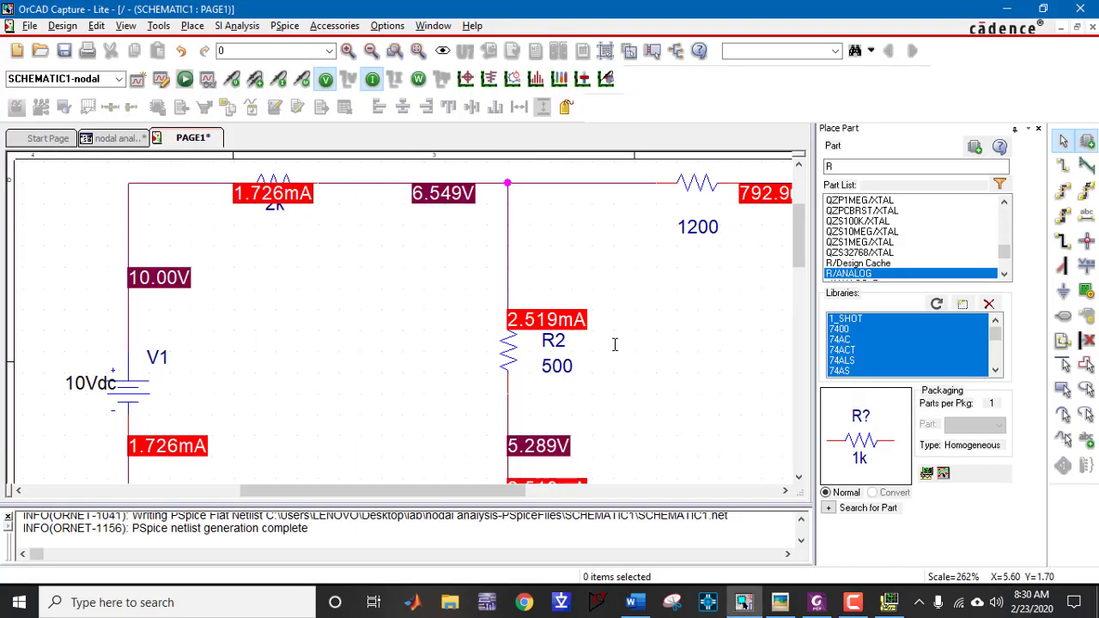
pyautogui.scroll(-1, 614, 344)
pyautogui.hotkey('alt', 'Tab')
pyautogui.press('Tab')
pyautogui.write('5')
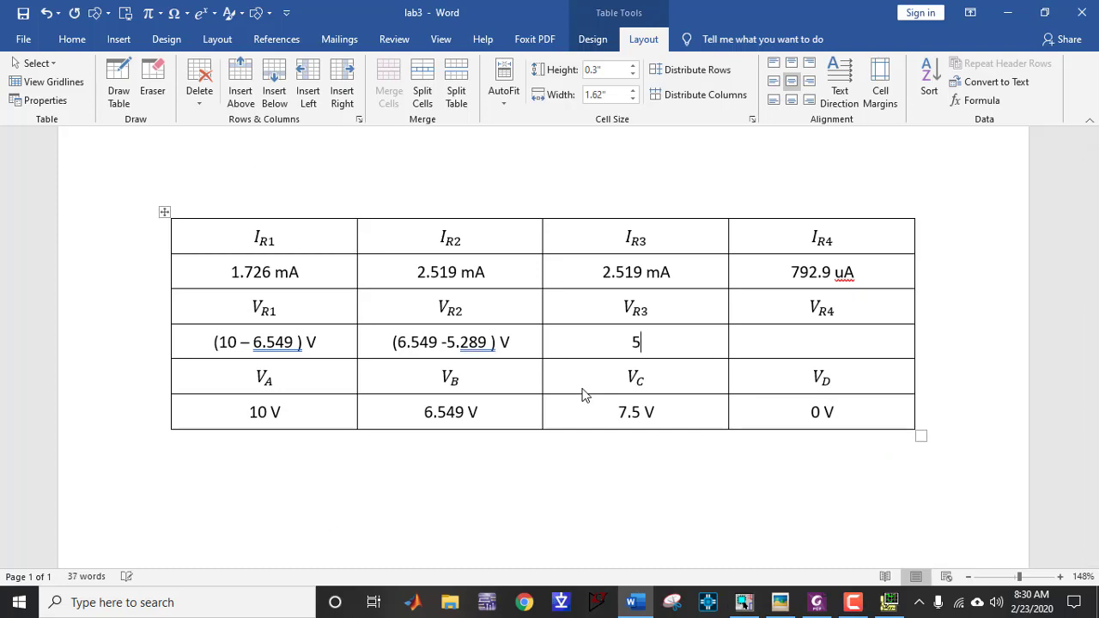
pyautogui.write('.289 V')
# Find the node voltages on both sides of R4 on the schematic and enter 7.5 as the first term below V_R4 in Word
pyautogui.hotkey('alt', 'Tab')
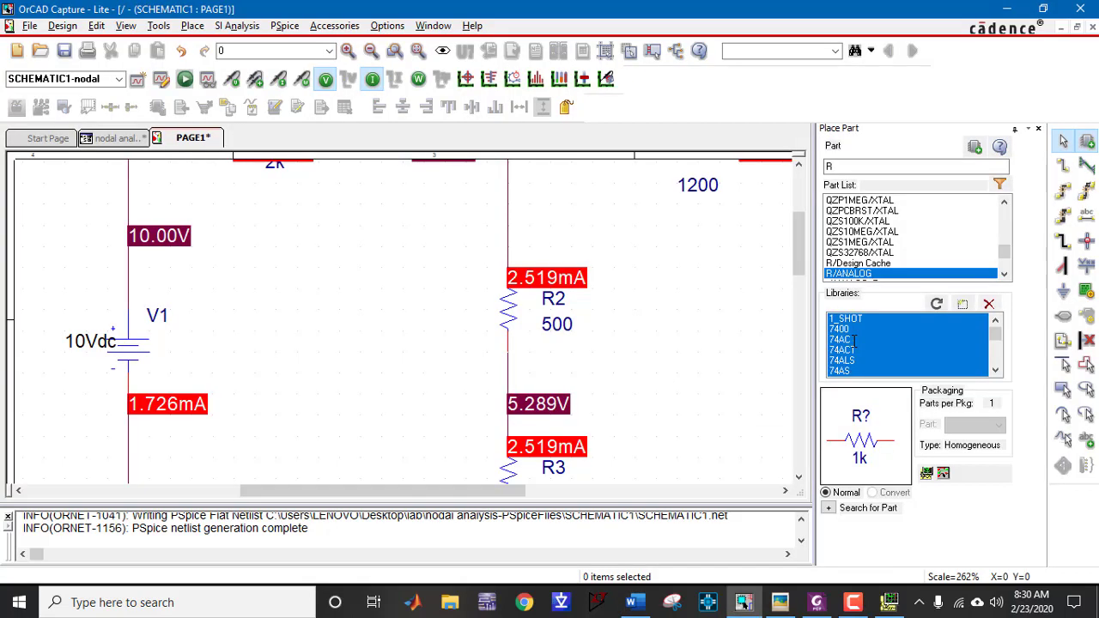
pyautogui.scroll(3, 772, 337)
pyautogui.keyDown('ctrl'); pyautogui.scroll(-1, 752, 341); pyautogui.keyUp('ctrl')
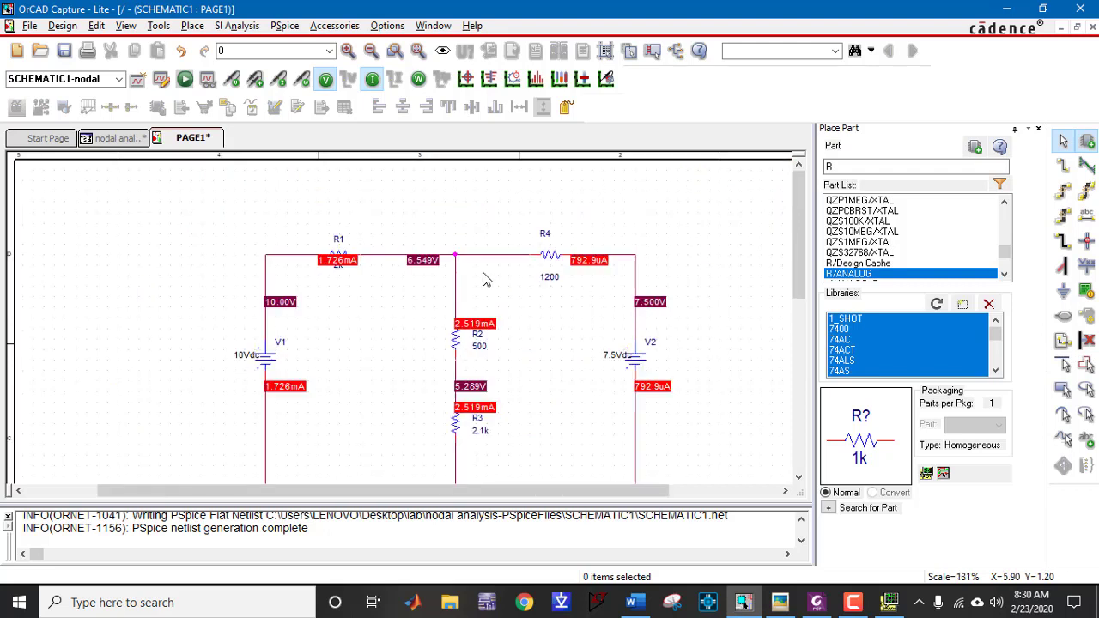
pyautogui.keyDown('ctrl'); pyautogui.scroll(1, 712, 375); pyautogui.keyUp('ctrl')
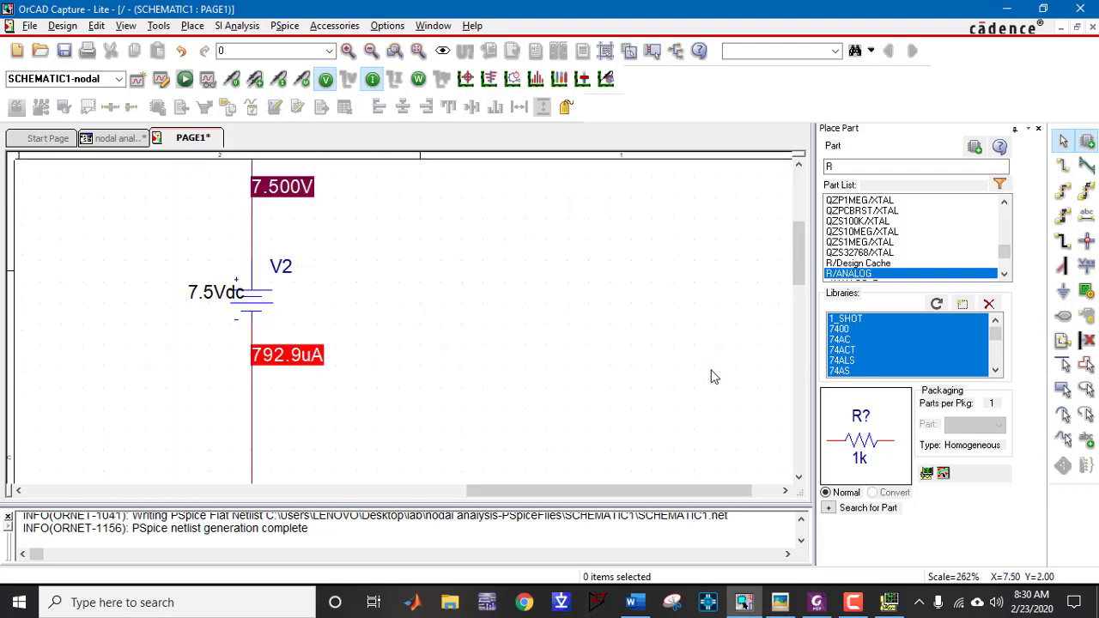
pyautogui.keyDown('ctrl'); pyautogui.scroll(-1, 404, 329); pyautogui.keyUp('ctrl')
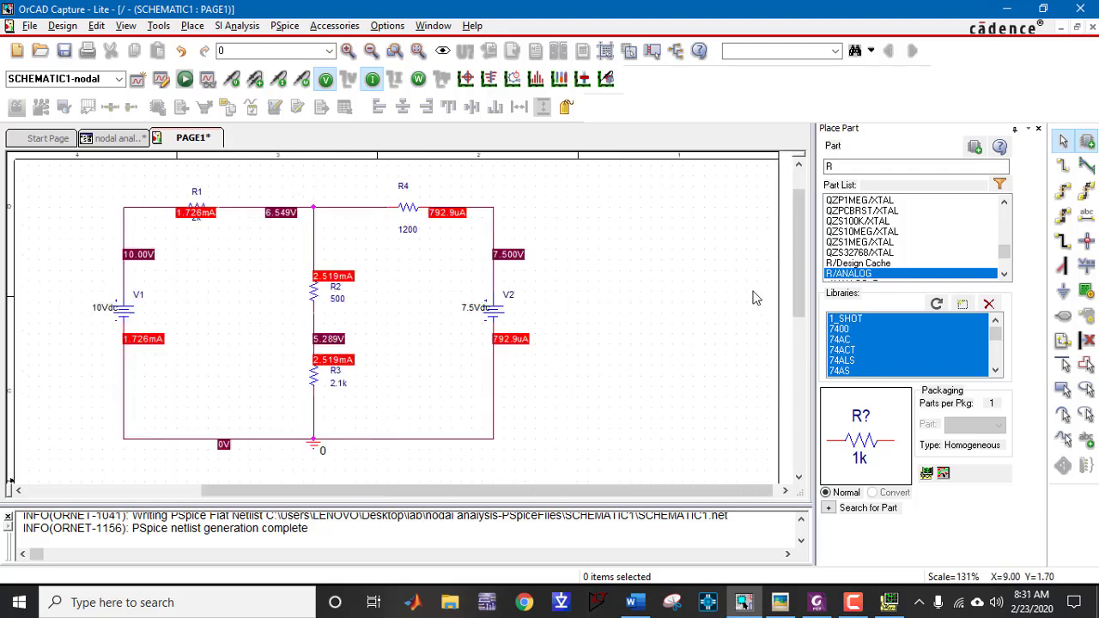
pyautogui.keyDown('ctrl'); pyautogui.scroll(1, 639, 344); pyautogui.keyUp('ctrl')
pyautogui.moveTo(591, 498); pyautogui.dragTo(510, 497)
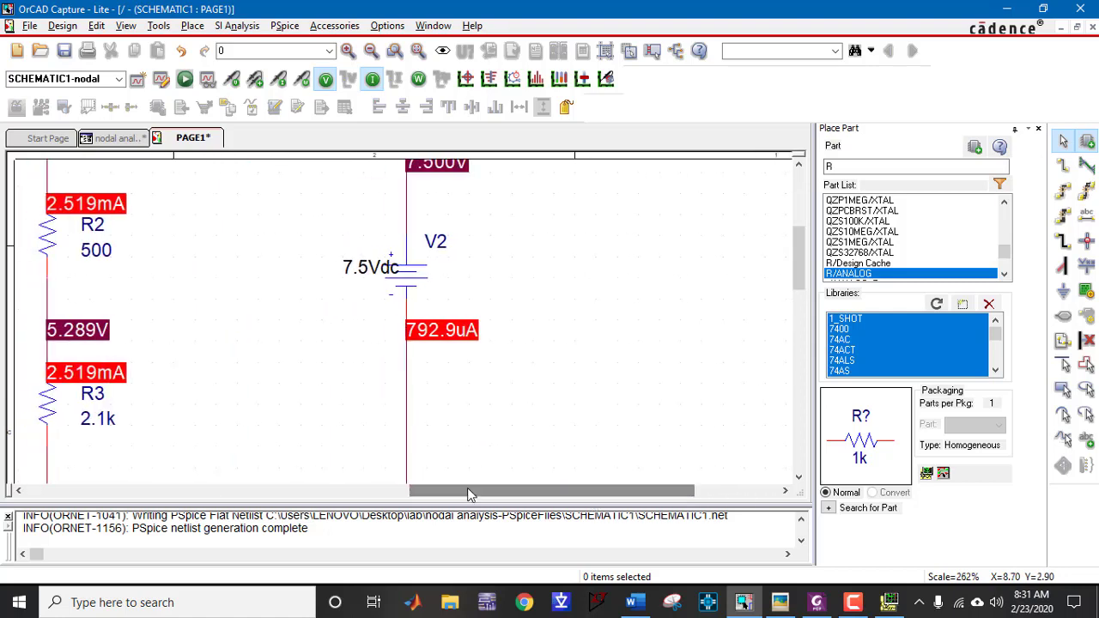
pyautogui.moveTo(799, 251); pyautogui.dragTo(800, 216)
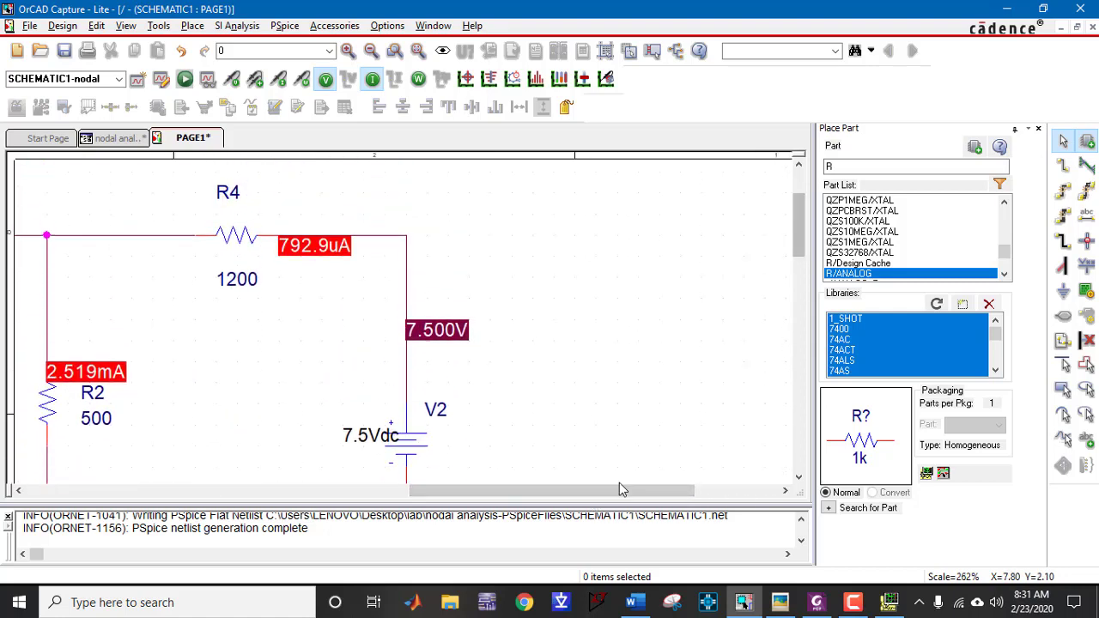
pyautogui.moveTo(619, 487); pyautogui.dragTo(552, 492)
pyautogui.click(633, 602)
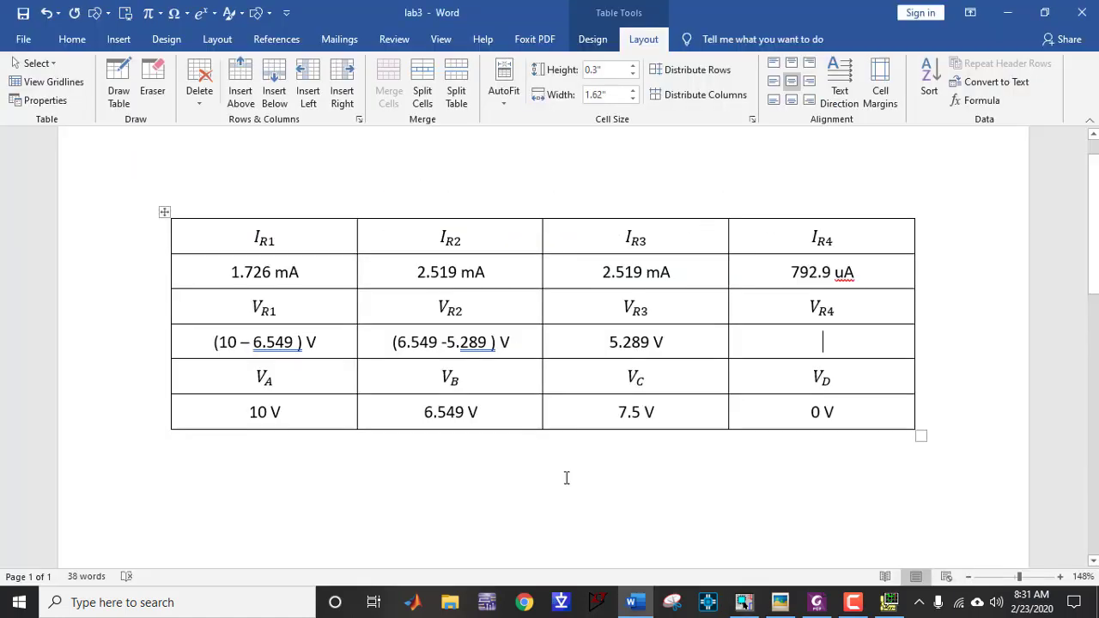
pyautogui.click(823, 343)
pyautogui.write('7.5 ')
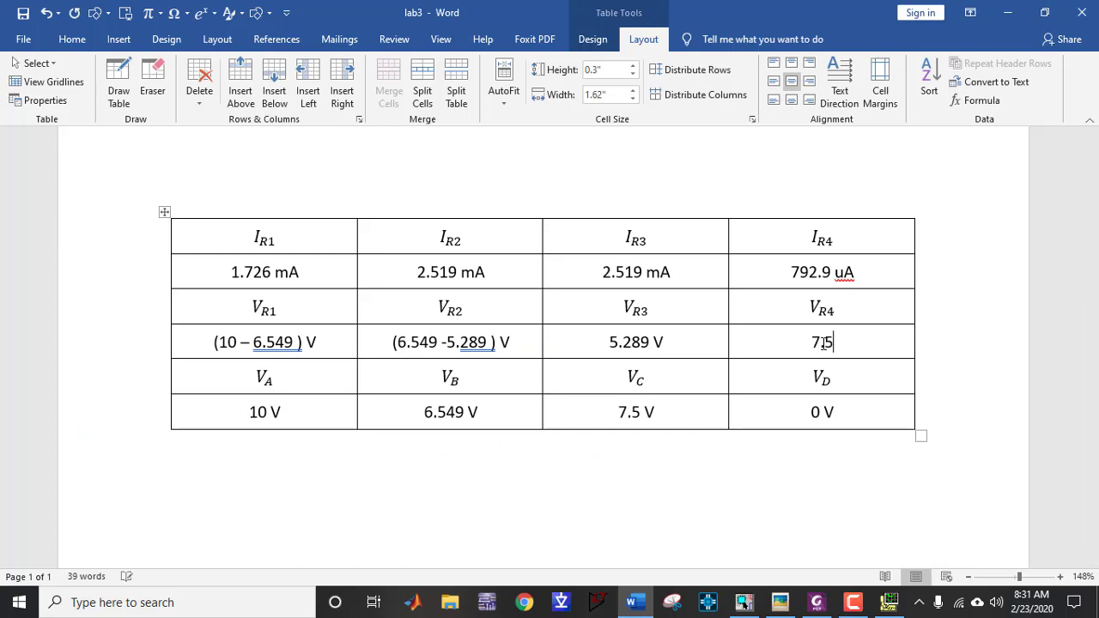
# Complete the V_R4 entry as (7.5 -6.549 ) V, checking the middle node's voltage on the schematic
pyautogui.write('-')
pyautogui.hotkey('alt', 'Tab')
pyautogui.hotkey('alt', 'Tab')
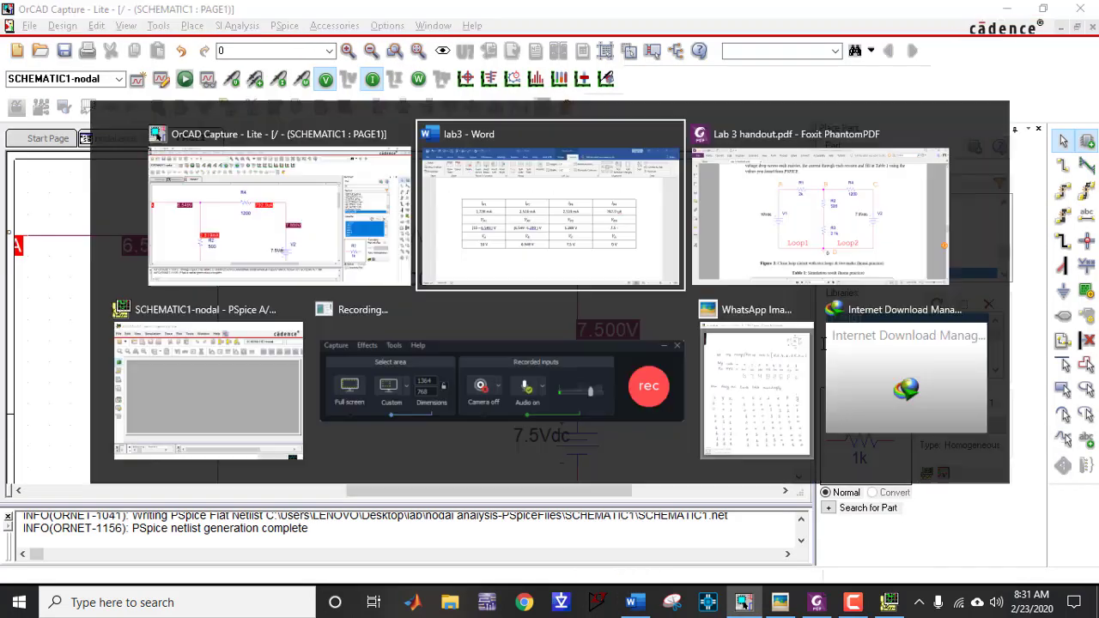
pyautogui.write('6.5')
pyautogui.hotkey('alt', 'Tab')
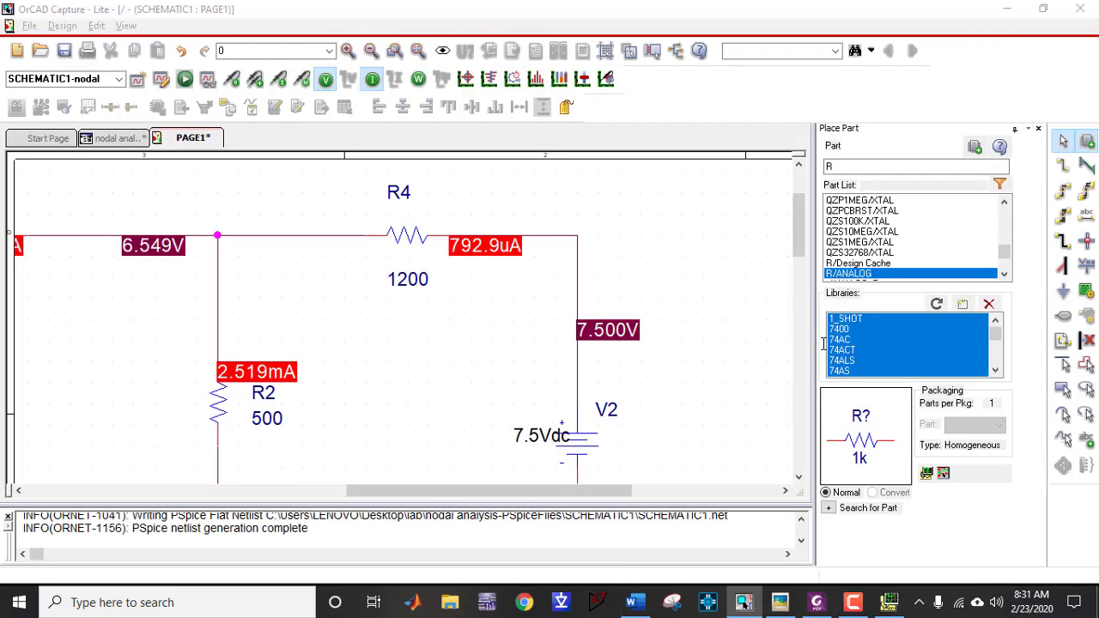
pyautogui.hotkey('alt', 'Tab')
pyautogui.write('49 )')
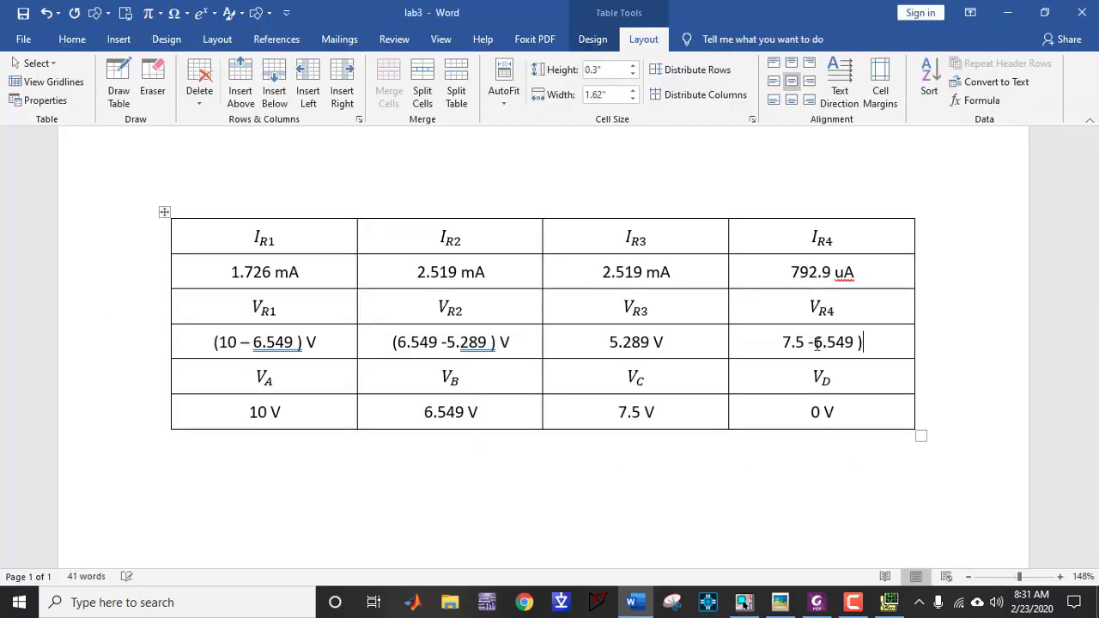
pyautogui.write('(')
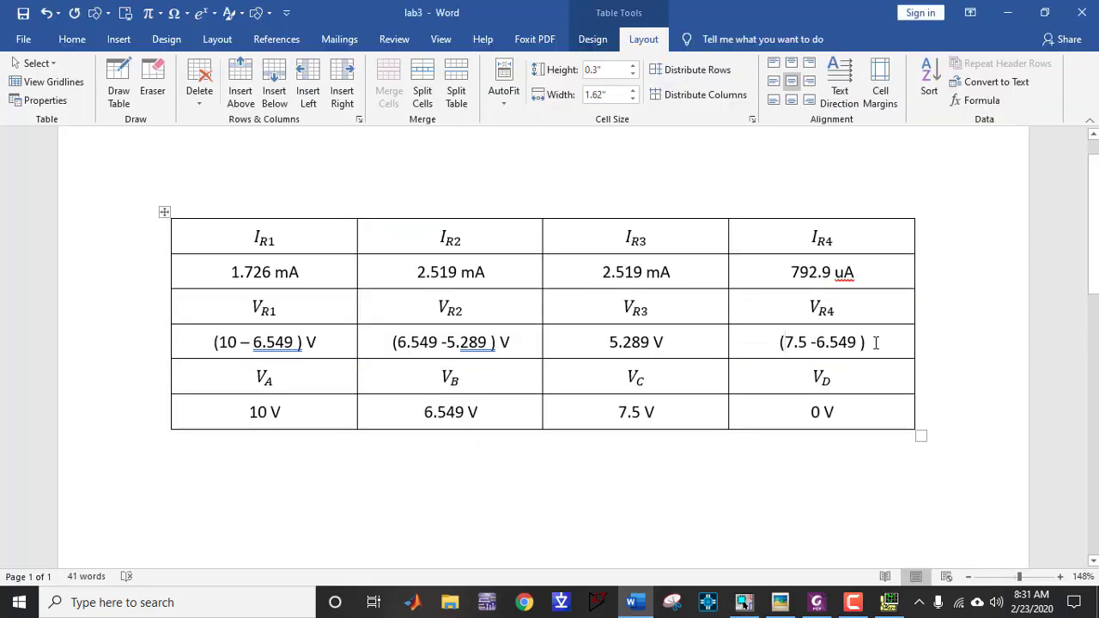
pyautogui.click(876, 342)
pyautogui.write('V')
pyautogui.keyDown('ctrl'); pyautogui.scroll(-2, 799, 444); pyautogui.keyUp('ctrl')
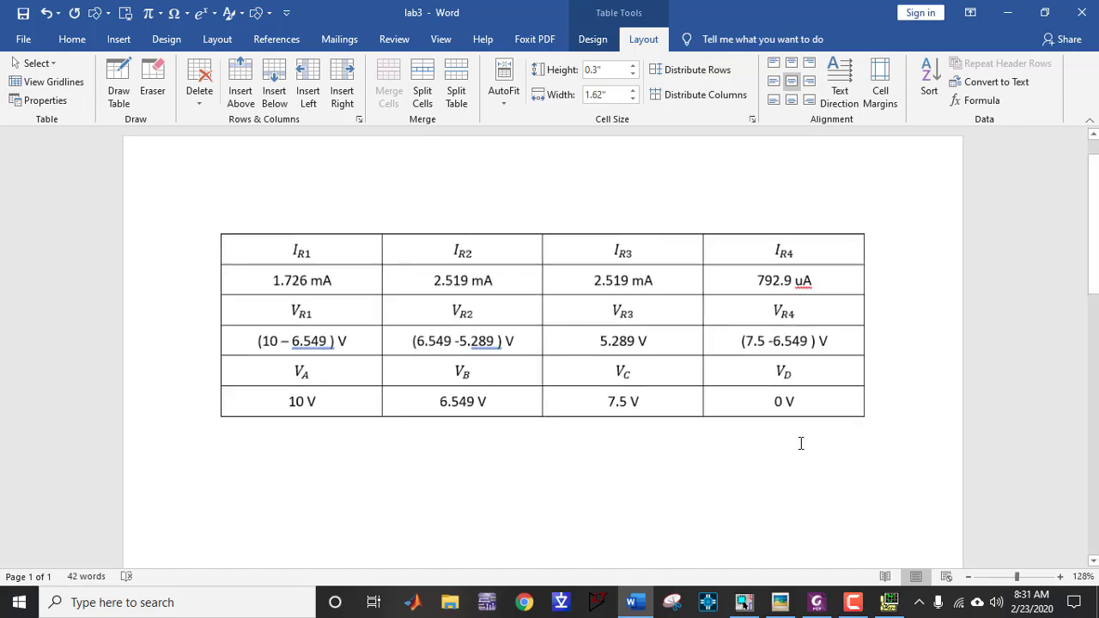